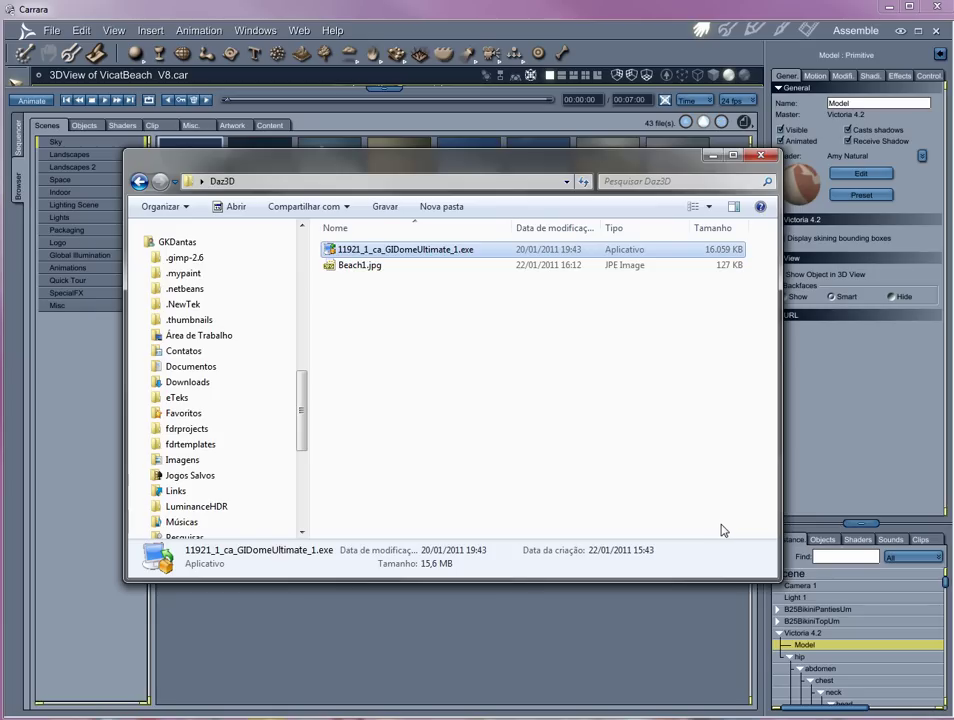
# - Switch to Windows Explorer and open the Presets folder of Carrara8 on drive C, inside Program Files (x86) and DAZ 3D
pyautogui.click(710, 157)
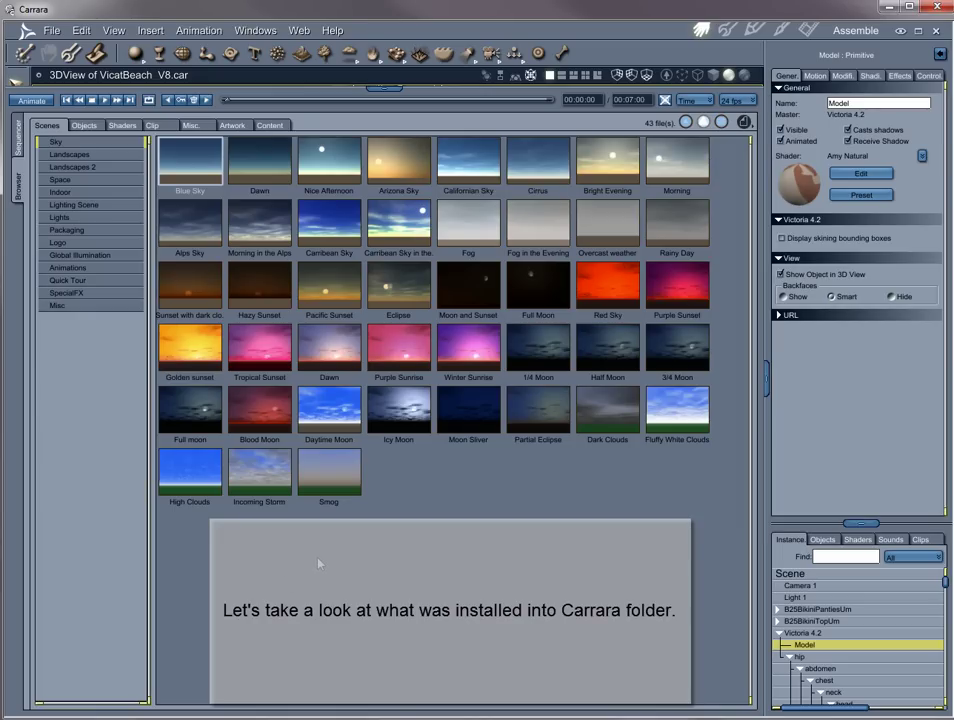
pyautogui.hotkey('alt', 'Tab')
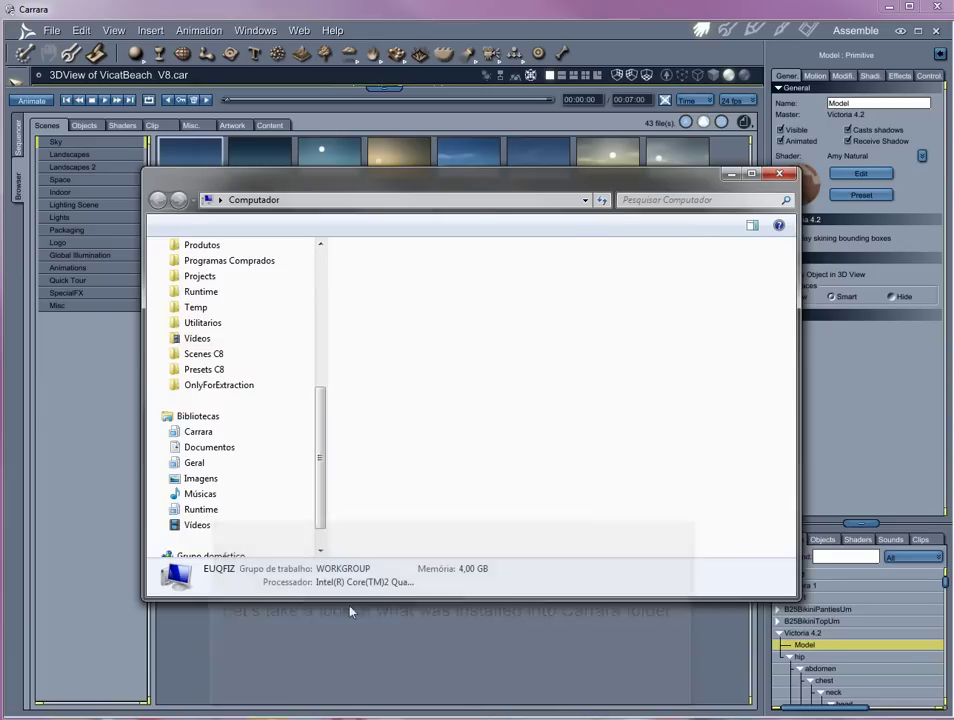
pyautogui.doubleClick(447, 294)
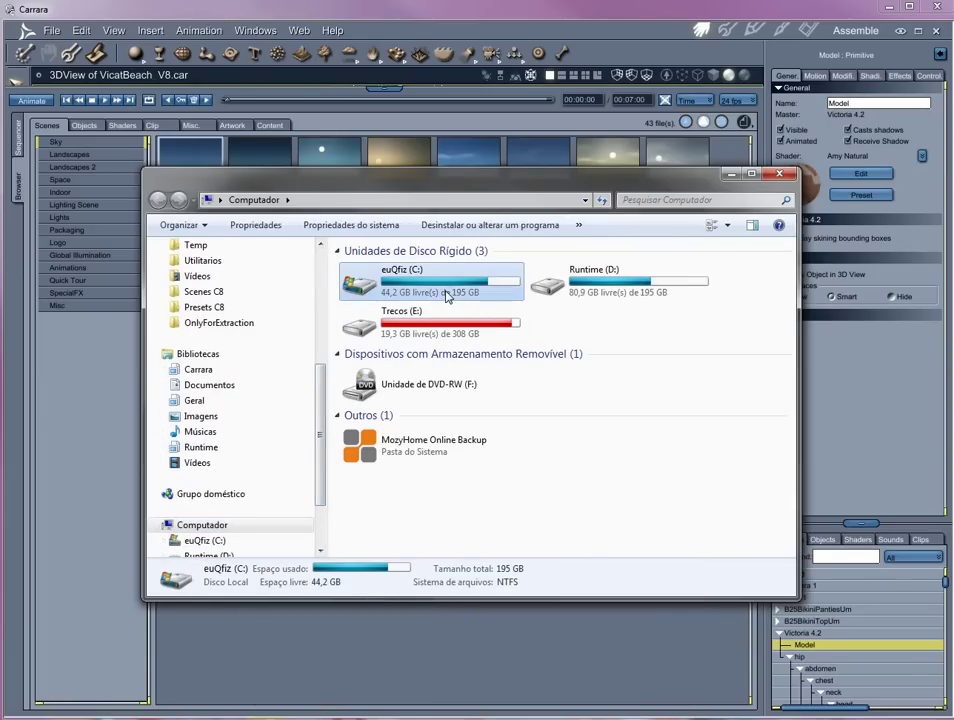
pyautogui.doubleClick(420, 361)
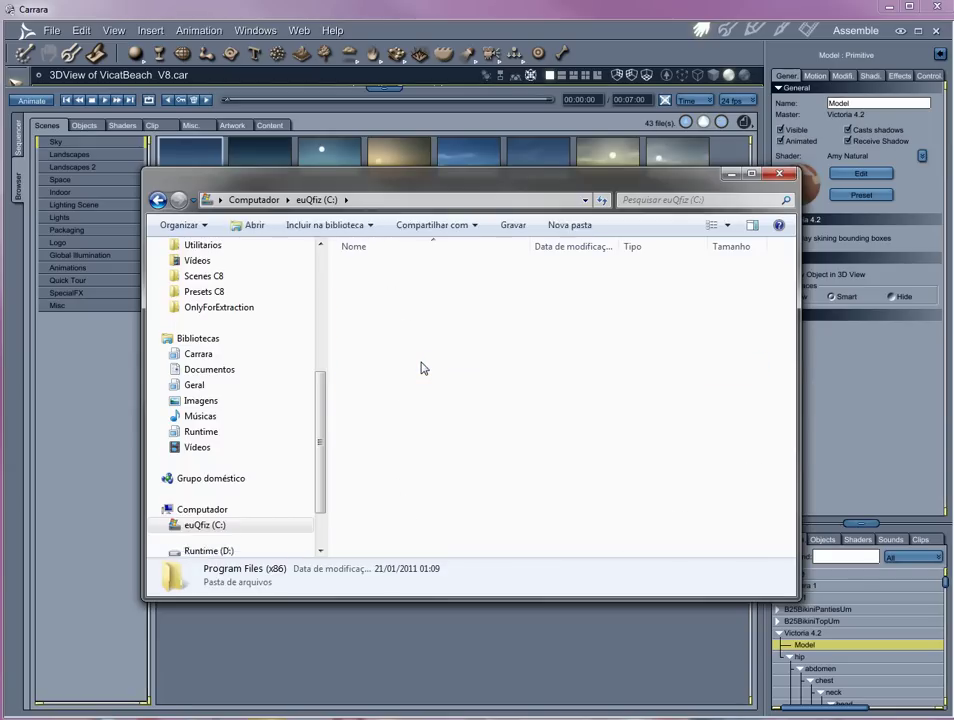
pyautogui.click(411, 386)
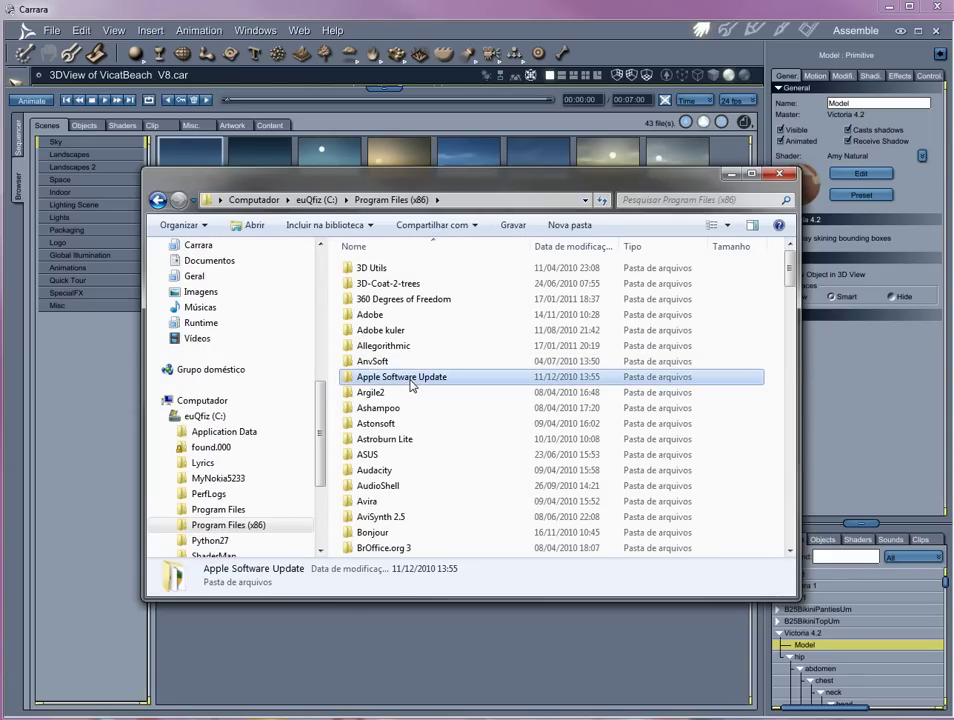
pyautogui.press('d')
pyautogui.doubleClick(390, 302)
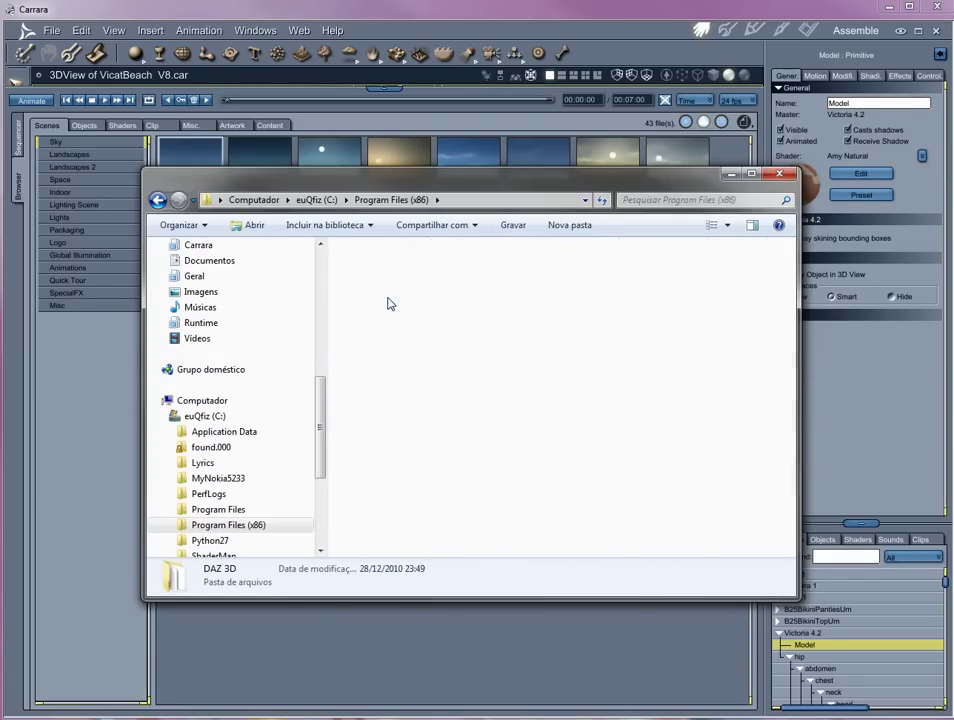
pyautogui.doubleClick(411, 302)
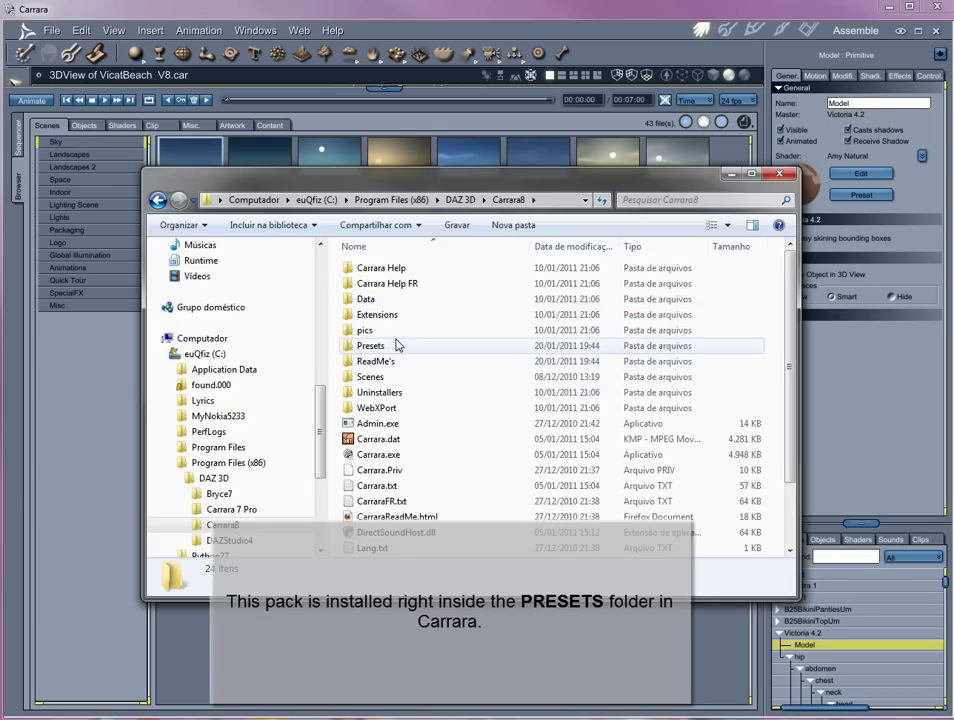
pyautogui.click(372, 349)
pyautogui.doubleClick(370, 346)
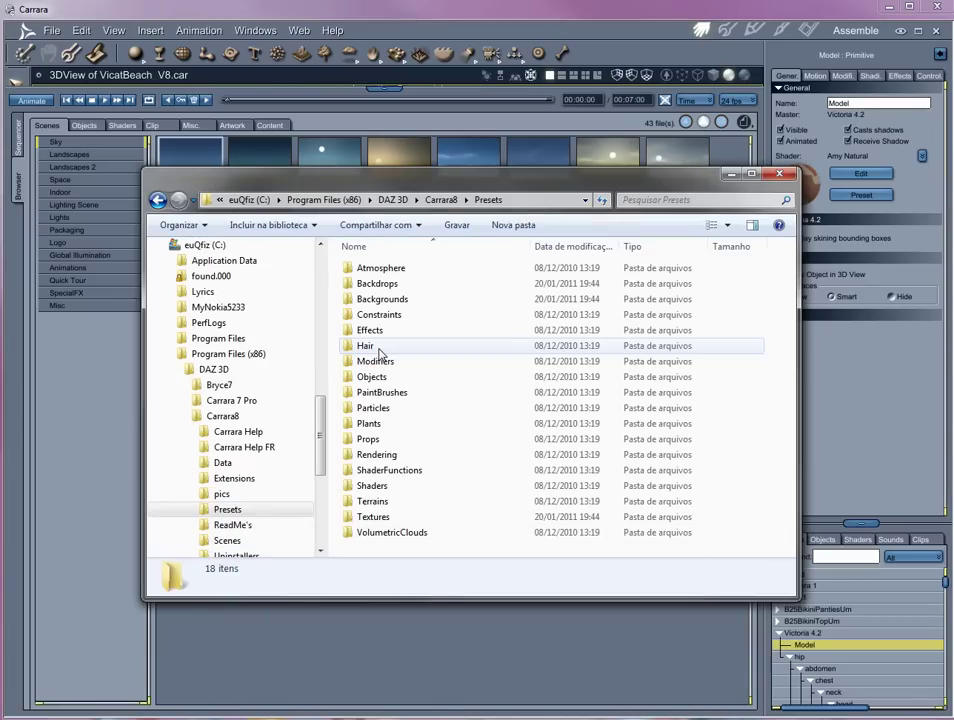
# - Examine the preset files in the GIDomeUltimate folder nested inside Backdrops
pyautogui.doubleClick(388, 283)
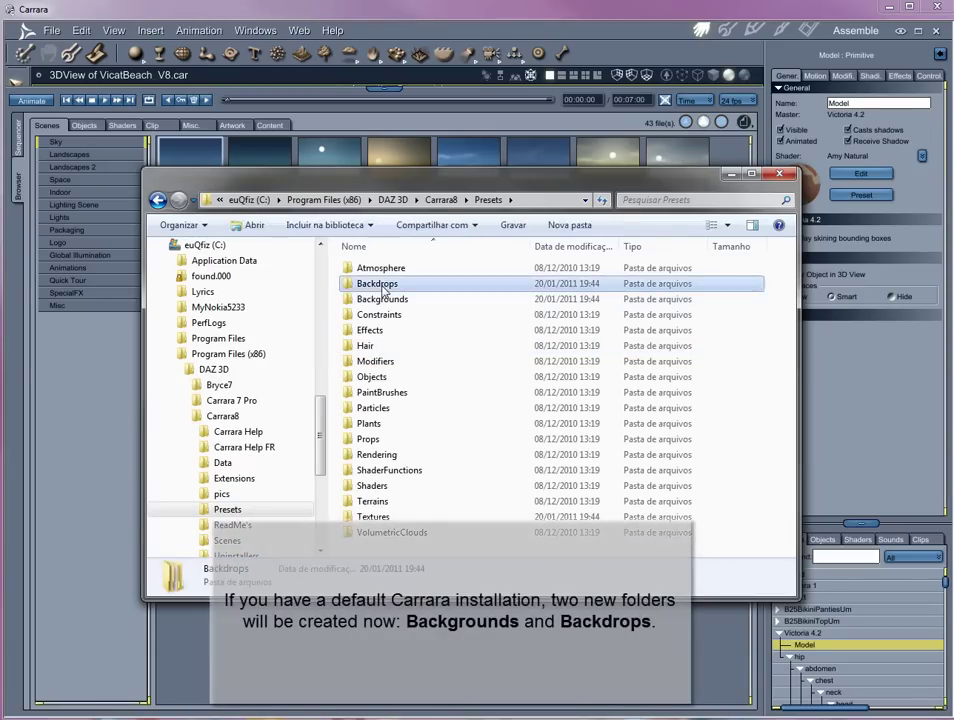
pyautogui.doubleClick(384, 276)
pyautogui.click(384, 276)
pyautogui.doubleClick(384, 273)
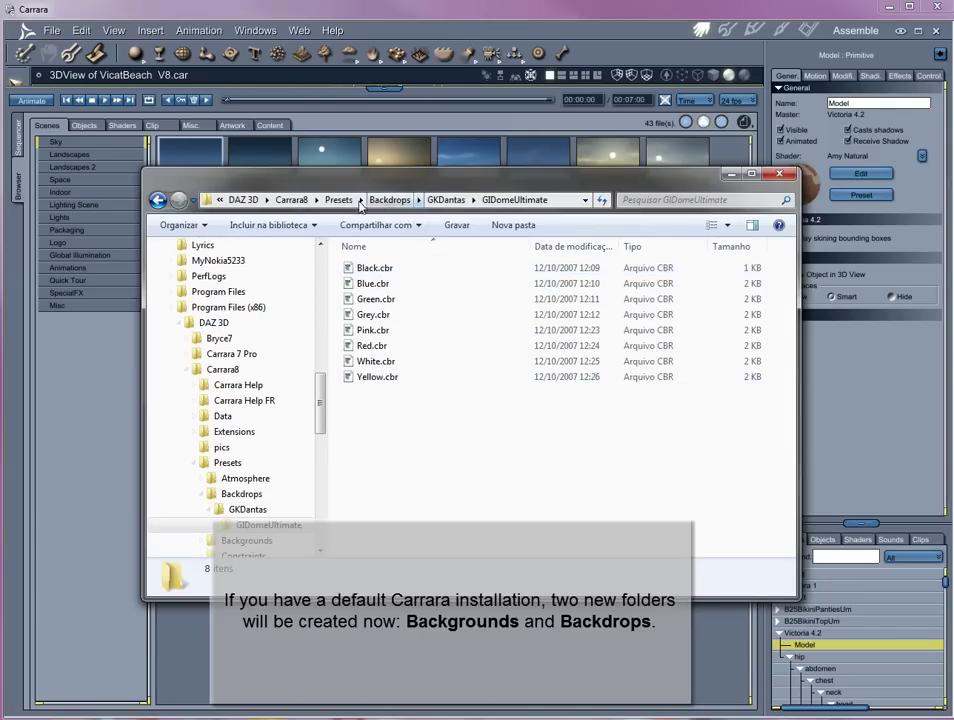
# - Examine the preset files in the GIDomeUltimate folder nested inside Backgrounds, ending back in the Presets folder
pyautogui.click(338, 200)
pyautogui.click(380, 300)
pyautogui.doubleClick(380, 300)
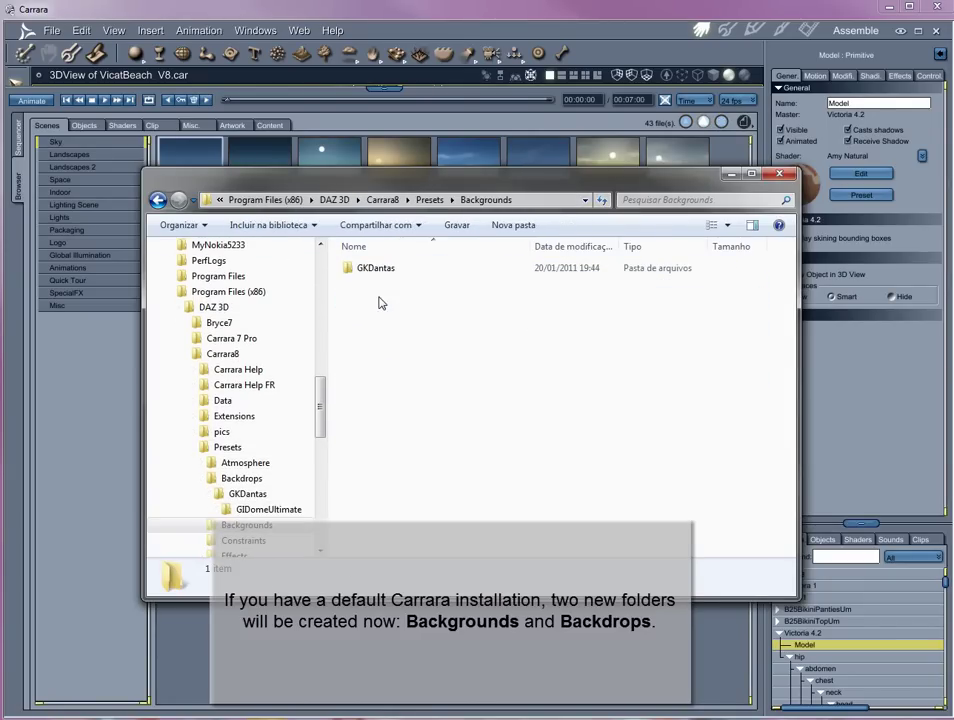
pyautogui.doubleClick(379, 270)
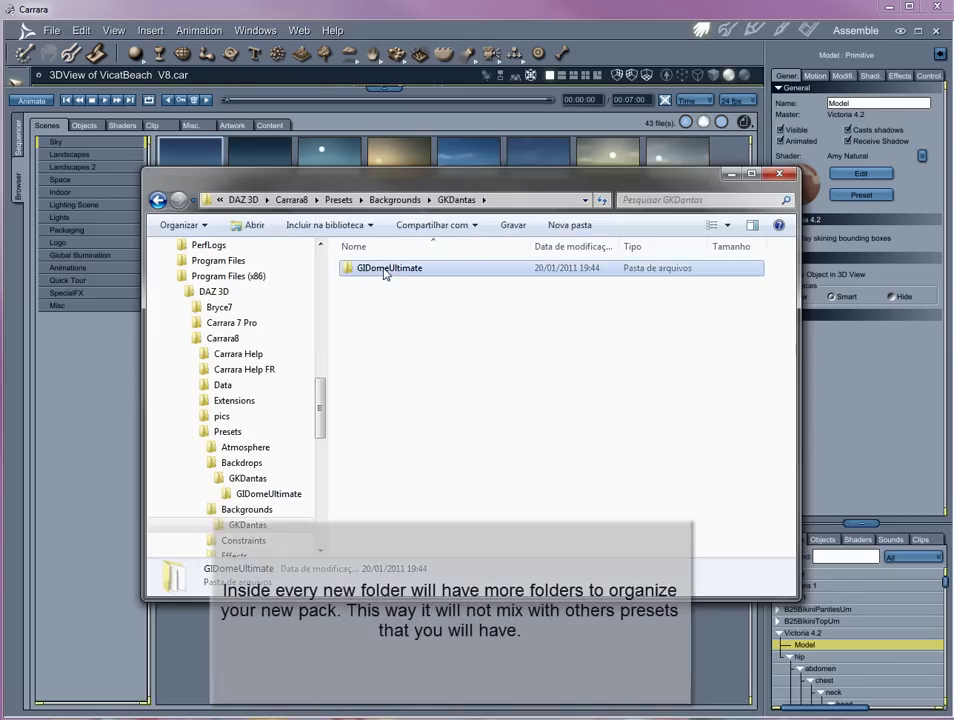
pyautogui.doubleClick(385, 270)
pyautogui.moveTo(789, 305); pyautogui.dragTo(787, 340)
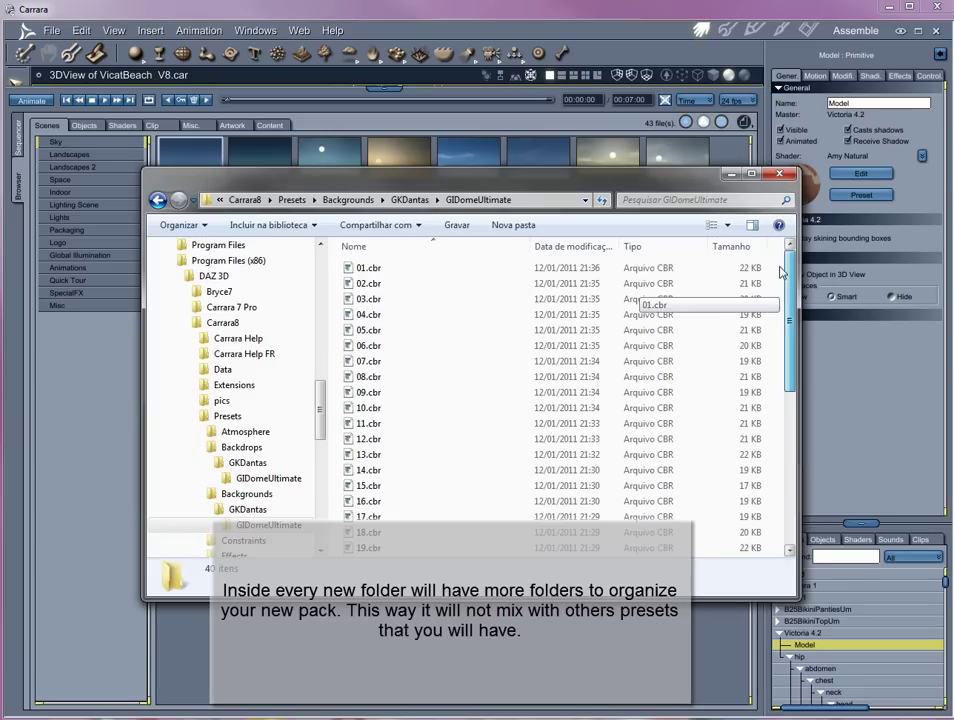
pyautogui.click(349, 200)
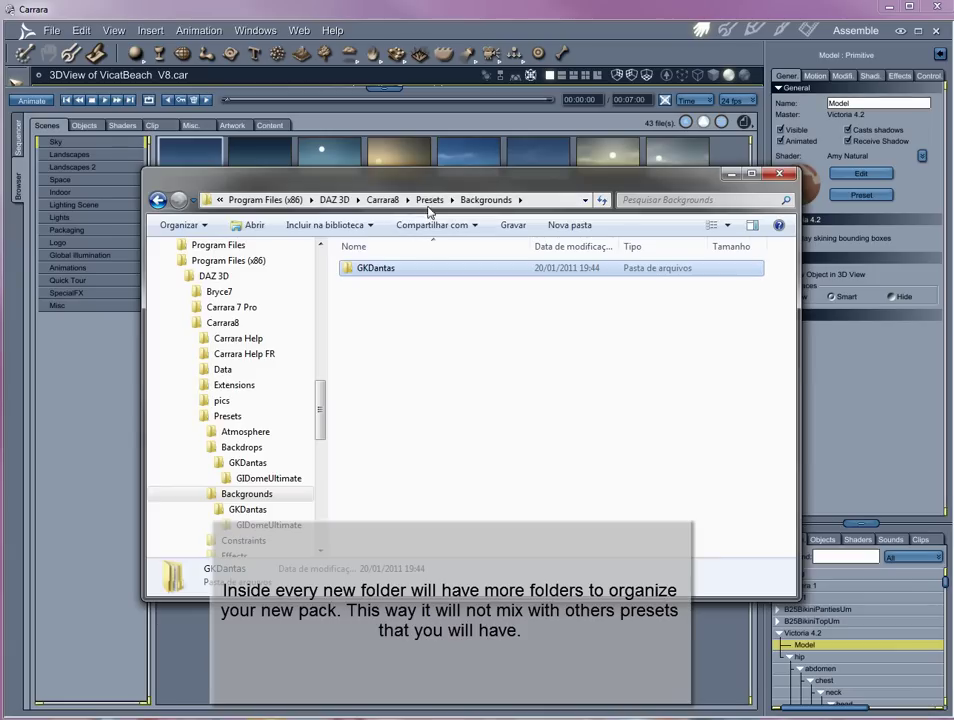
pyautogui.click(430, 201)
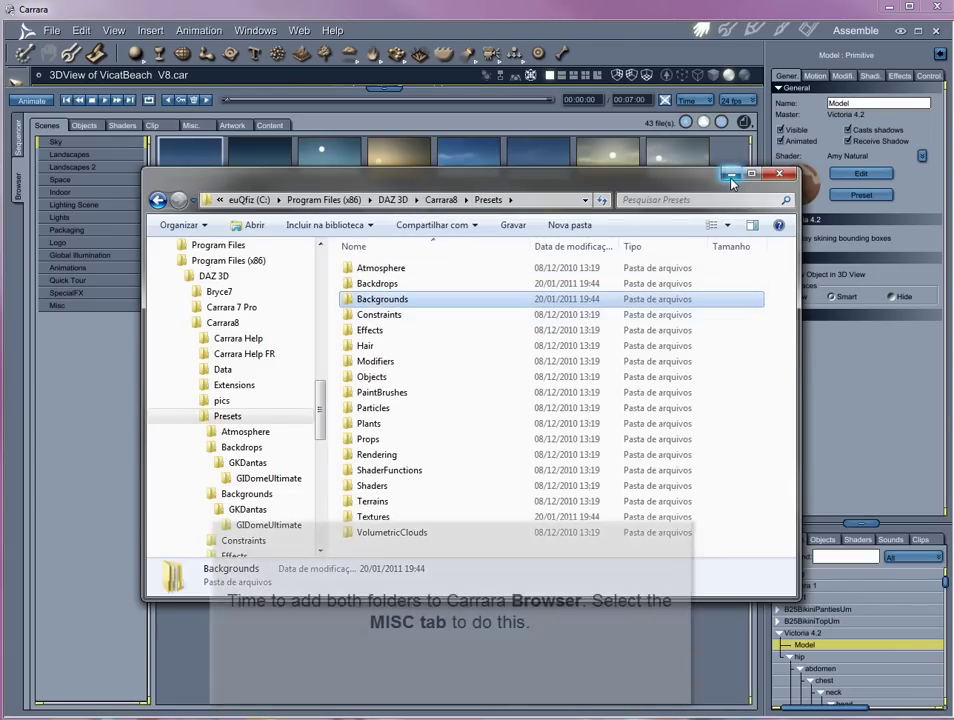
# - Switch to Carrara and select the Backdrops folder in Carrara8's Presets as the folder to add to the browser's Misc. category
pyautogui.click(731, 177)
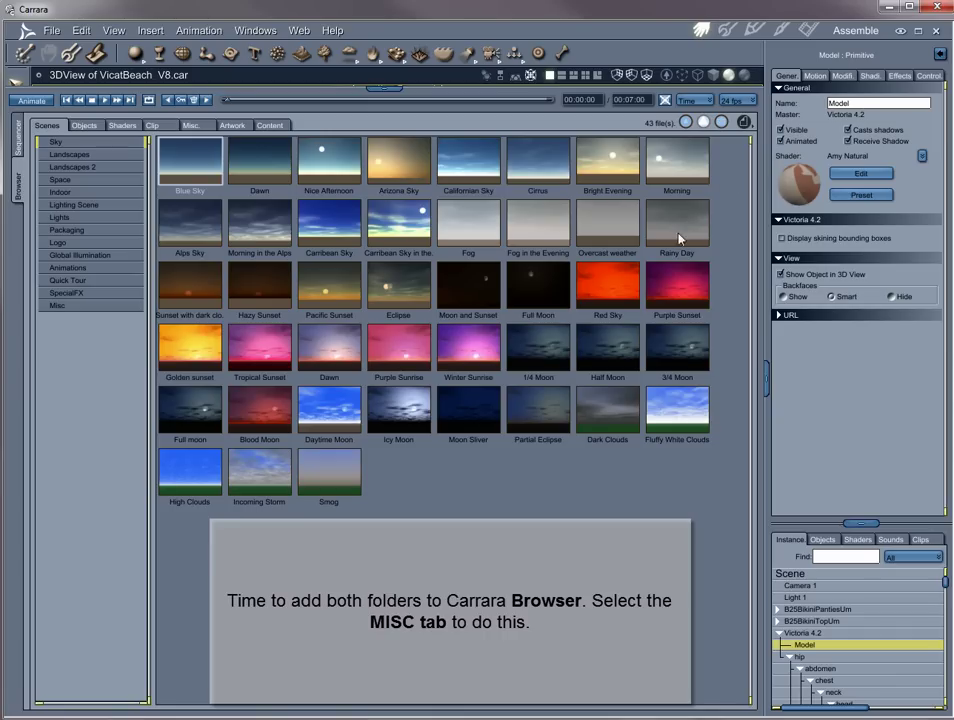
pyautogui.click(199, 127)
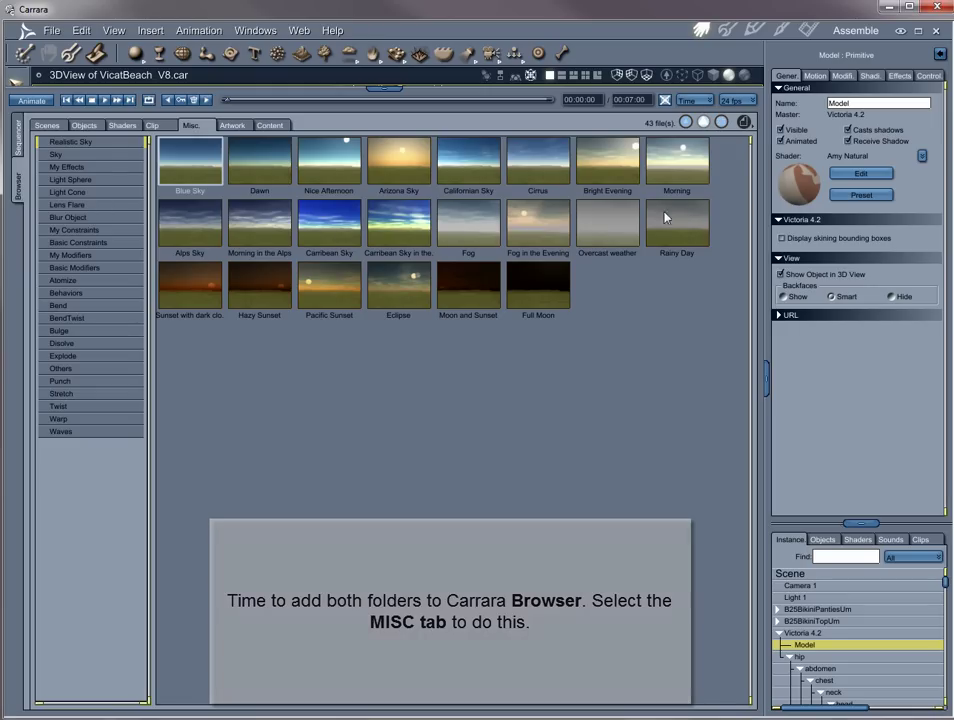
pyautogui.click(744, 123)
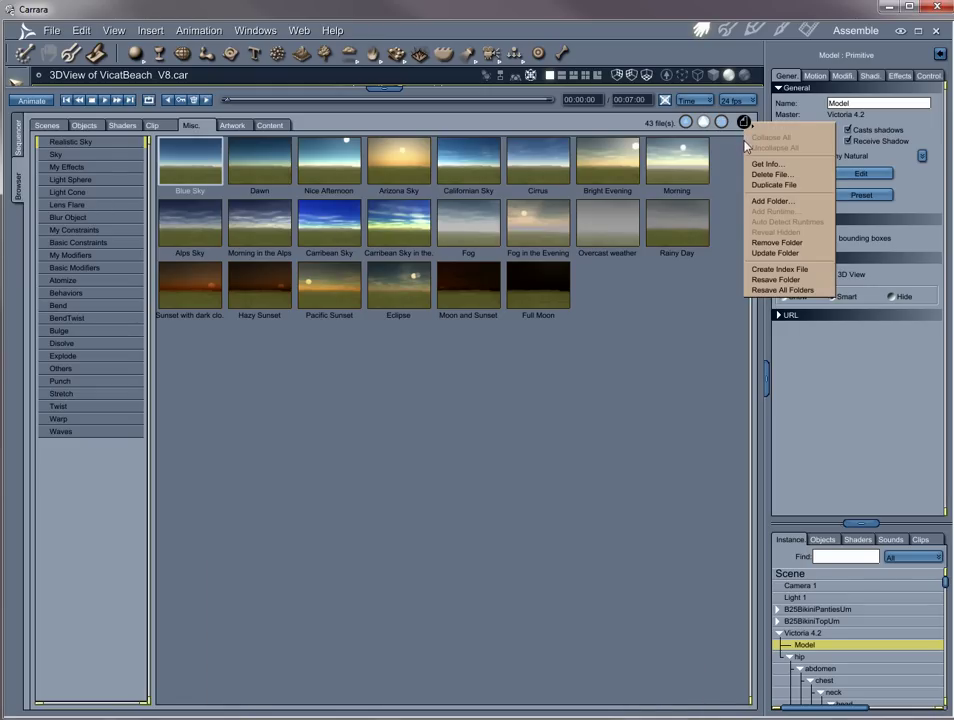
pyautogui.click(772, 201)
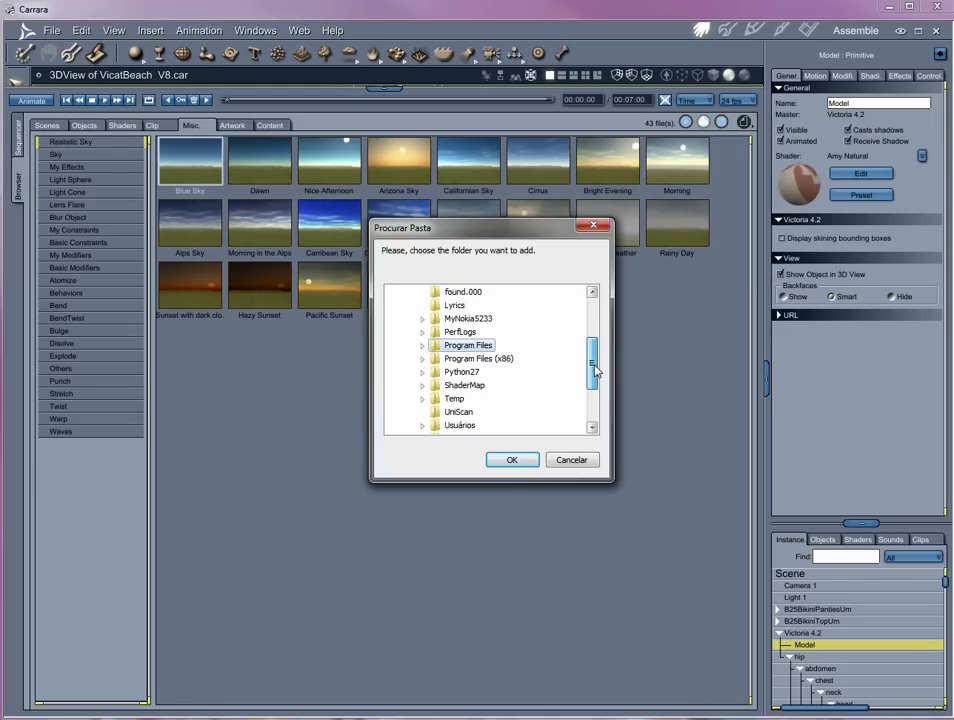
pyautogui.click(459, 360)
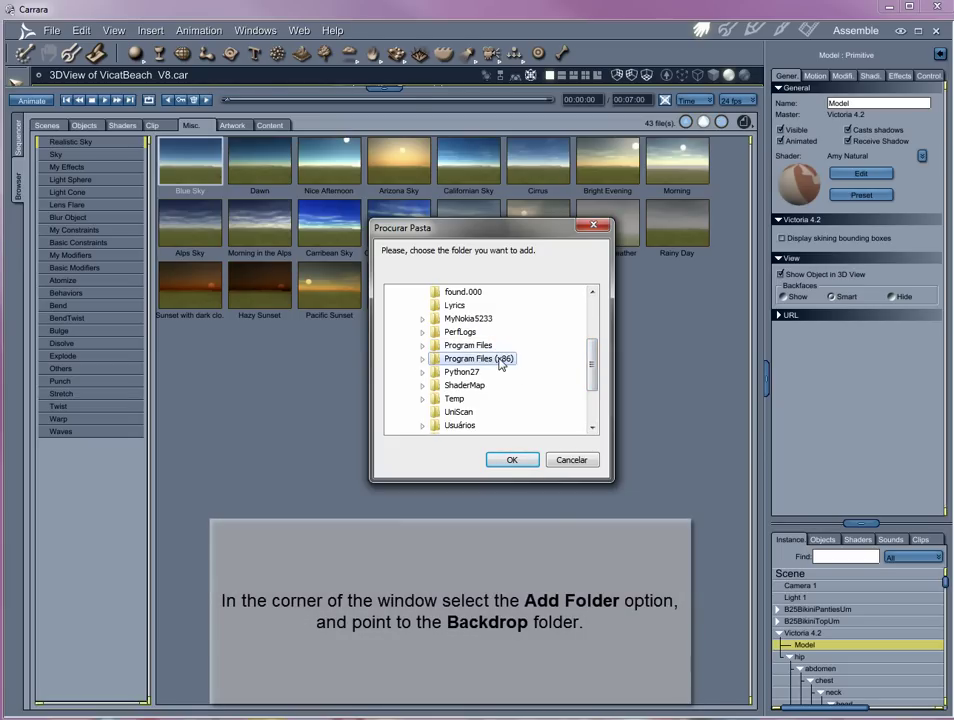
pyautogui.click(422, 360)
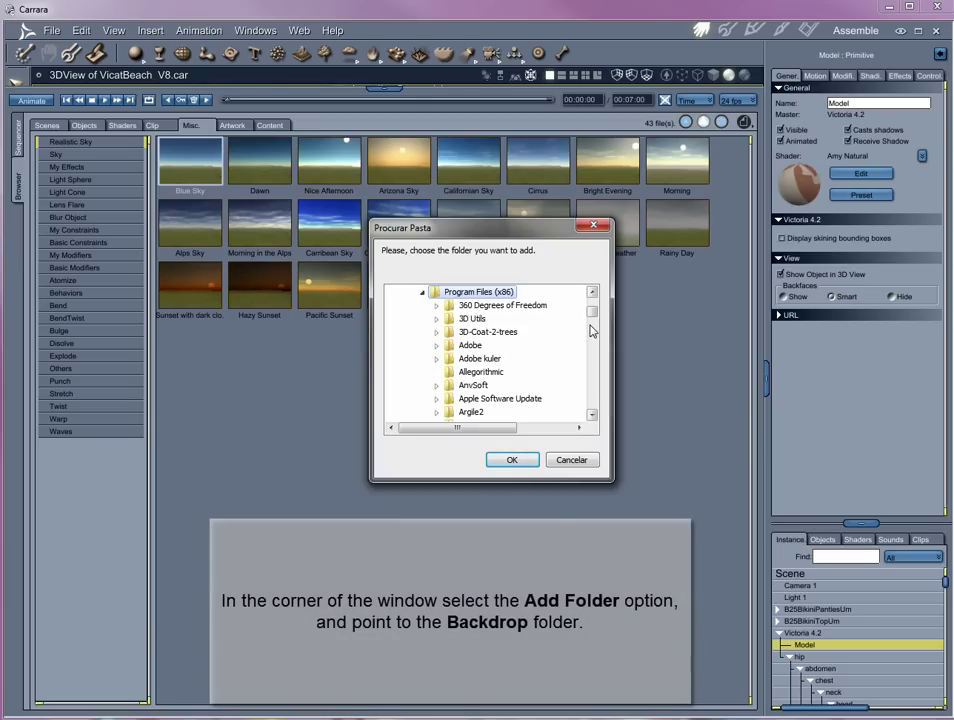
pyautogui.moveTo(595, 315); pyautogui.dragTo(595, 336)
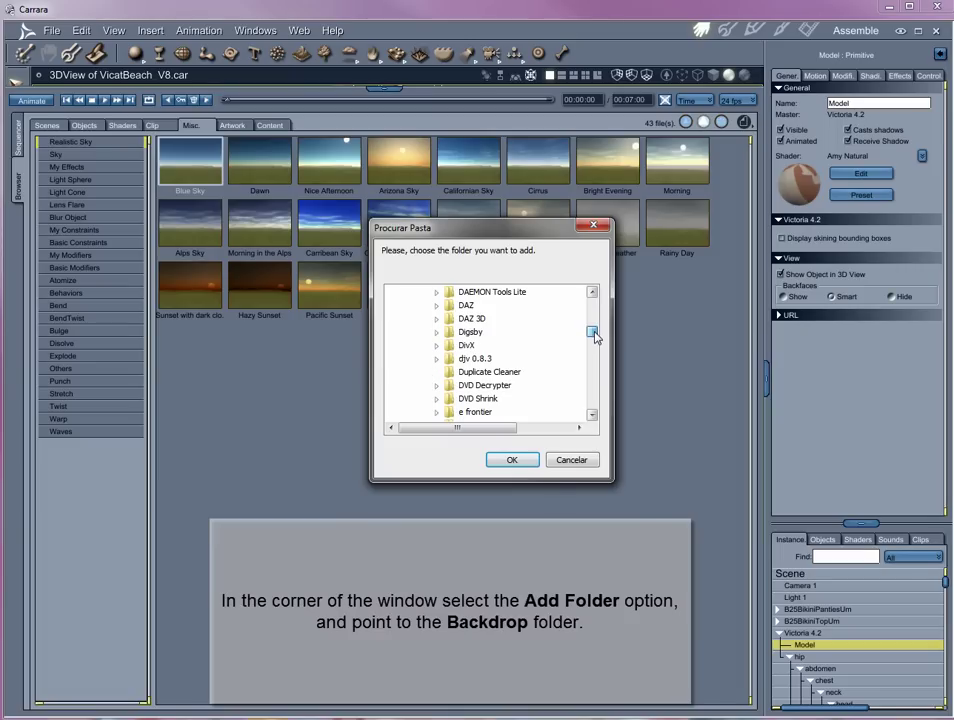
pyautogui.click(437, 319)
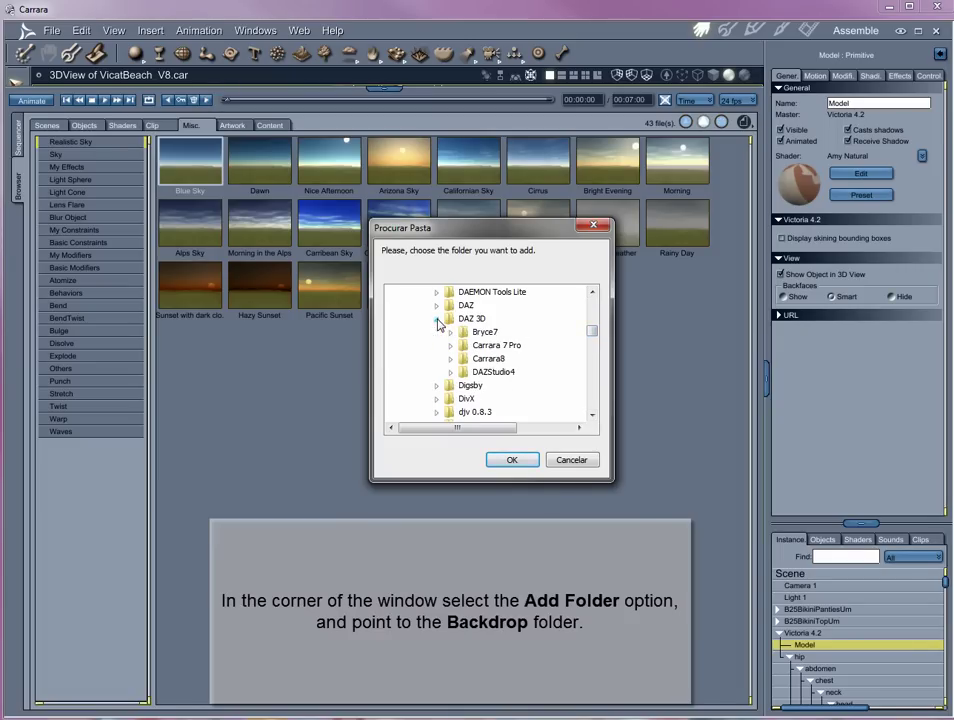
pyautogui.click(450, 359)
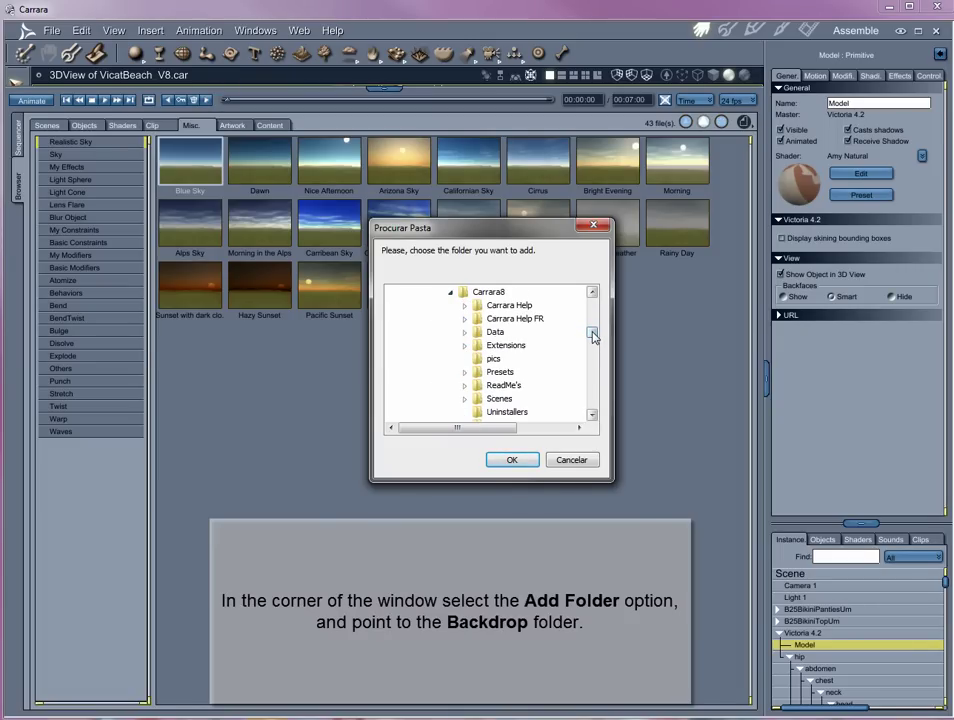
pyautogui.click(464, 371)
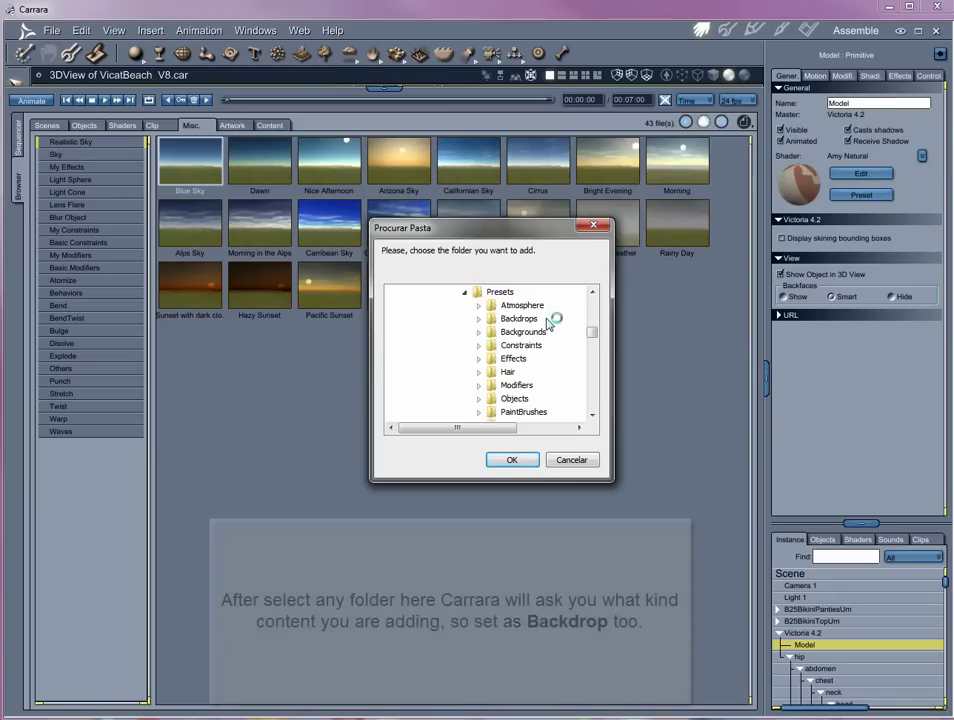
pyautogui.click(526, 320)
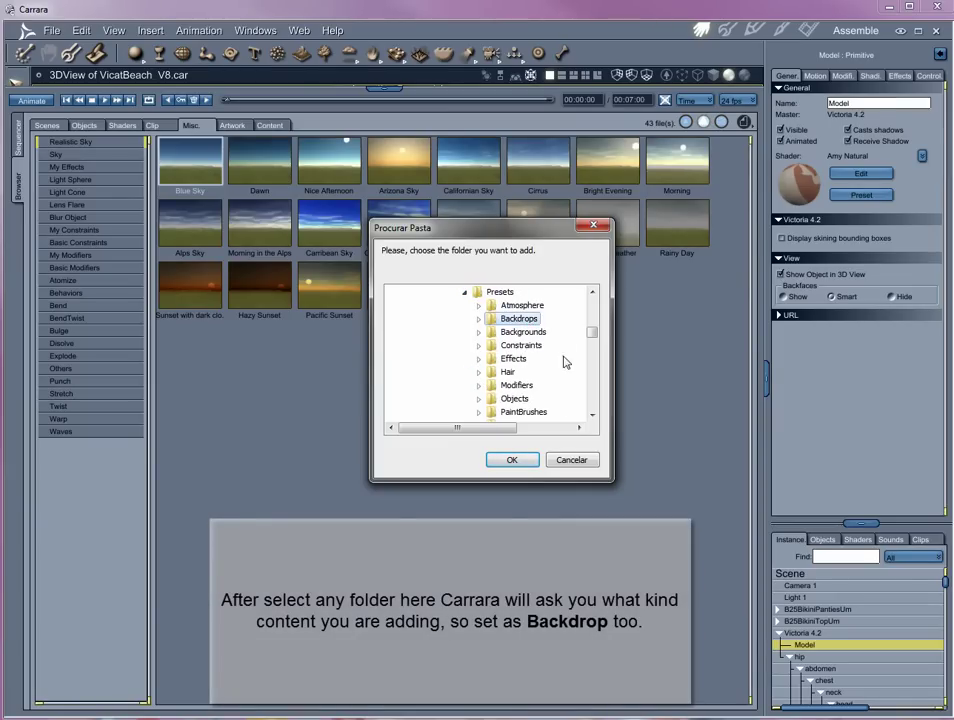
# - Confirm the folder choice and add it with BackDrops as the kind of files to display
pyautogui.click(511, 459)
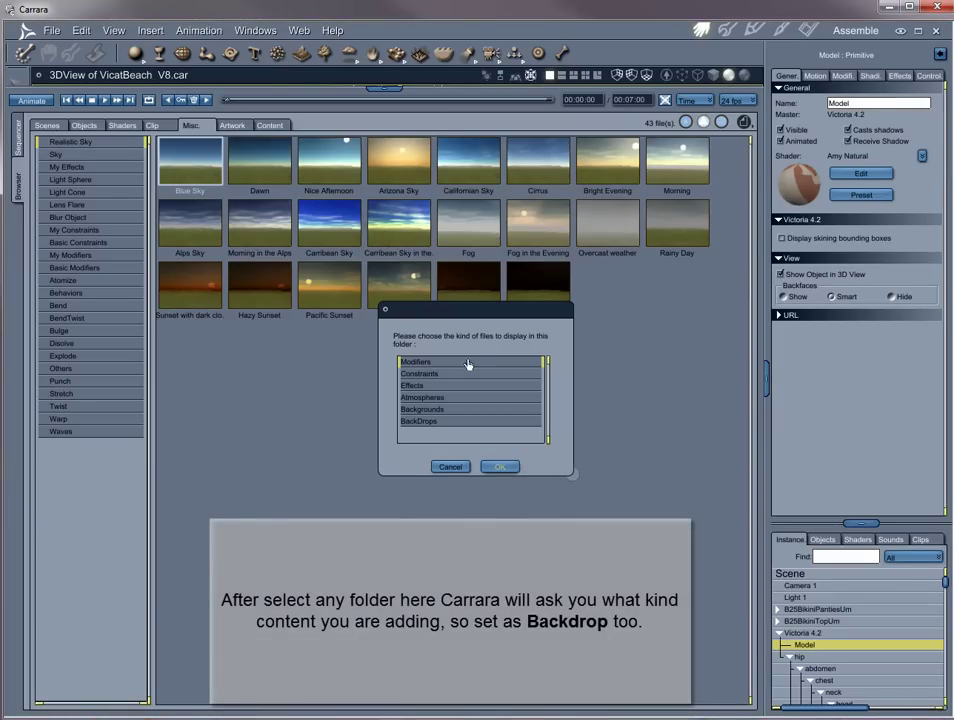
pyautogui.click(415, 423)
pyautogui.click(503, 467)
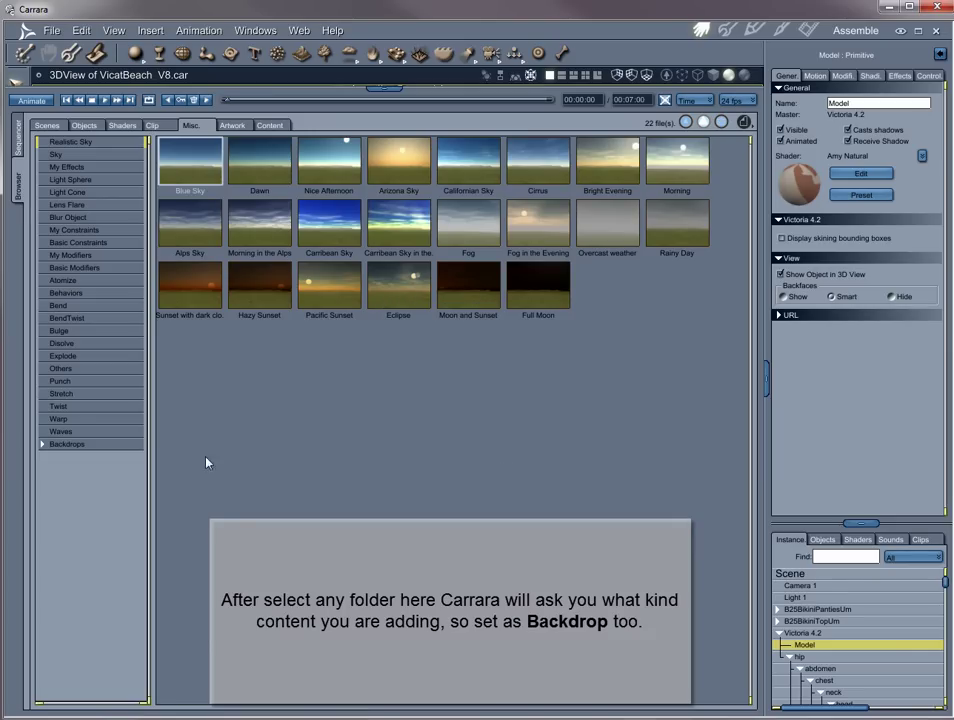
# - Expand the added Backdrops folder and view the presets in its GIDomeUltimate subfolder
pyautogui.click(79, 449)
pyautogui.click(43, 444)
pyautogui.click(70, 456)
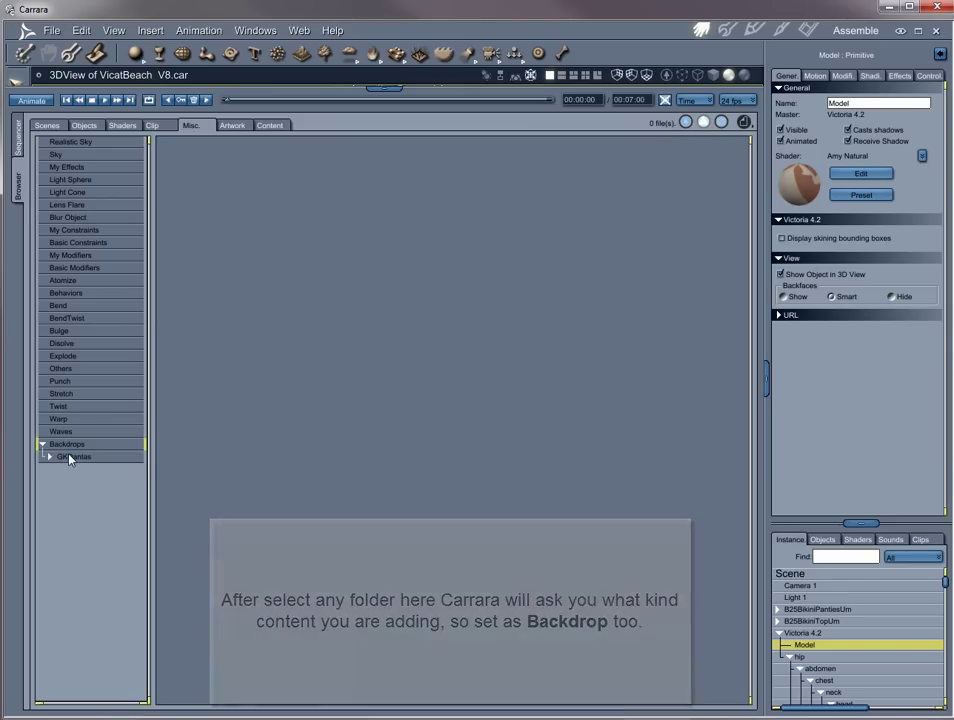
pyautogui.doubleClick(58, 461)
pyautogui.click(85, 470)
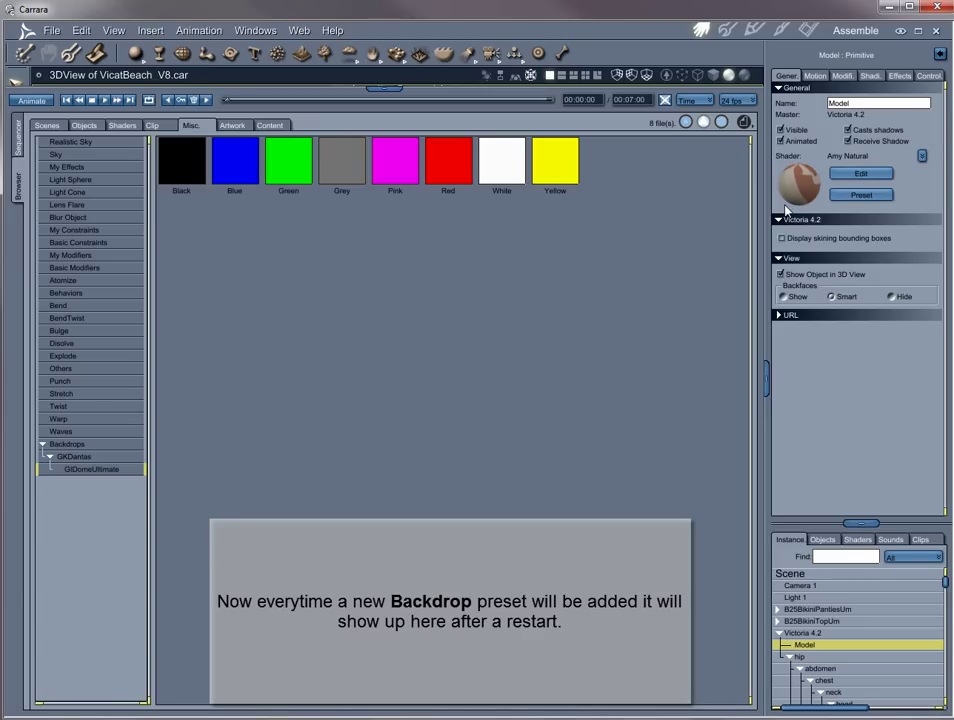
# - Add the Backgrounds folder from Carrara8's Presets to the Misc. category, with Backgrounds as the kind of files to display
pyautogui.click(743, 122)
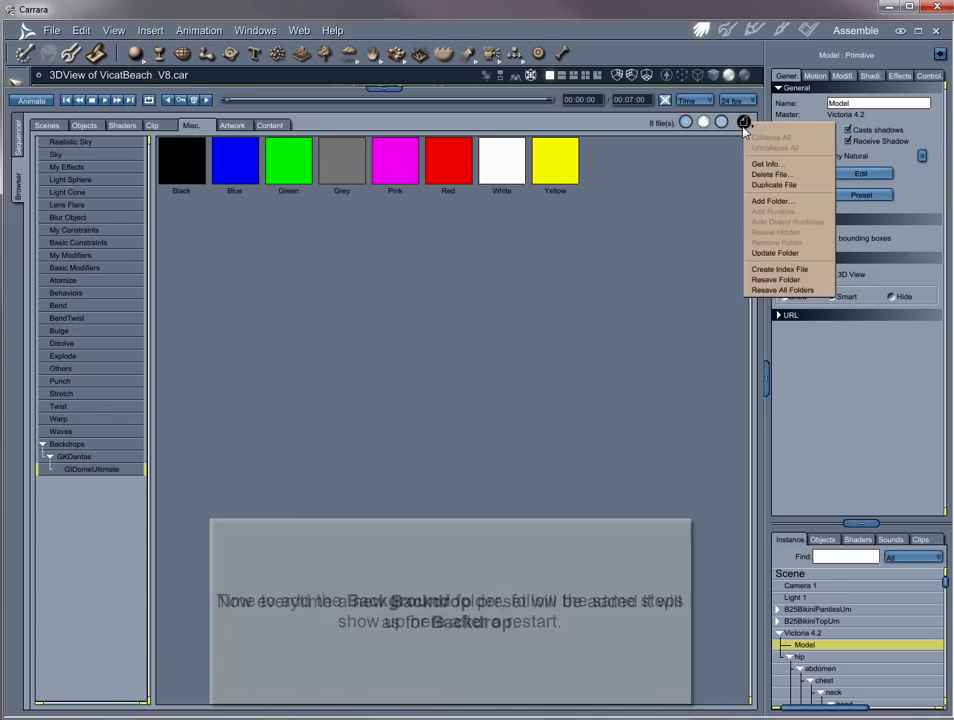
pyautogui.click(770, 201)
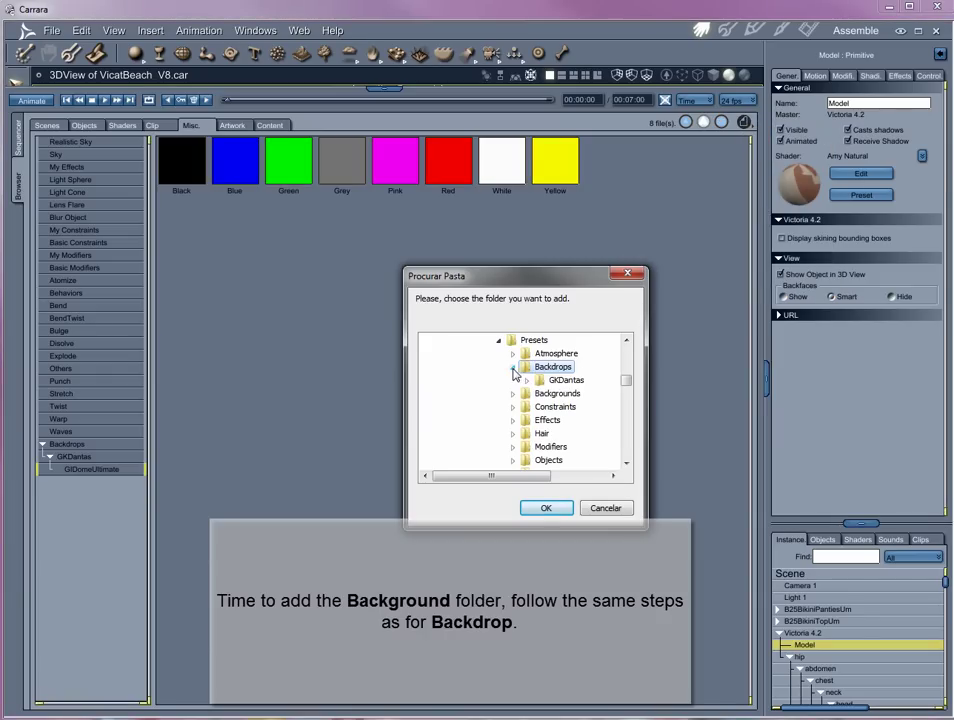
pyautogui.click(513, 367)
pyautogui.click(552, 380)
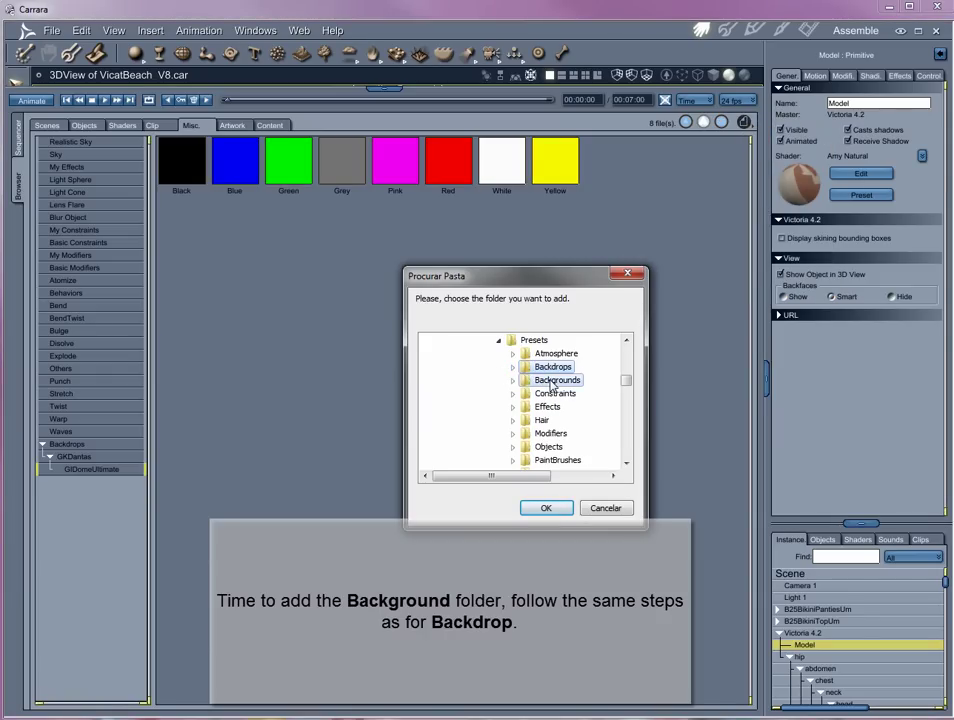
pyautogui.click(540, 508)
pyautogui.click(410, 412)
pyautogui.click(501, 466)
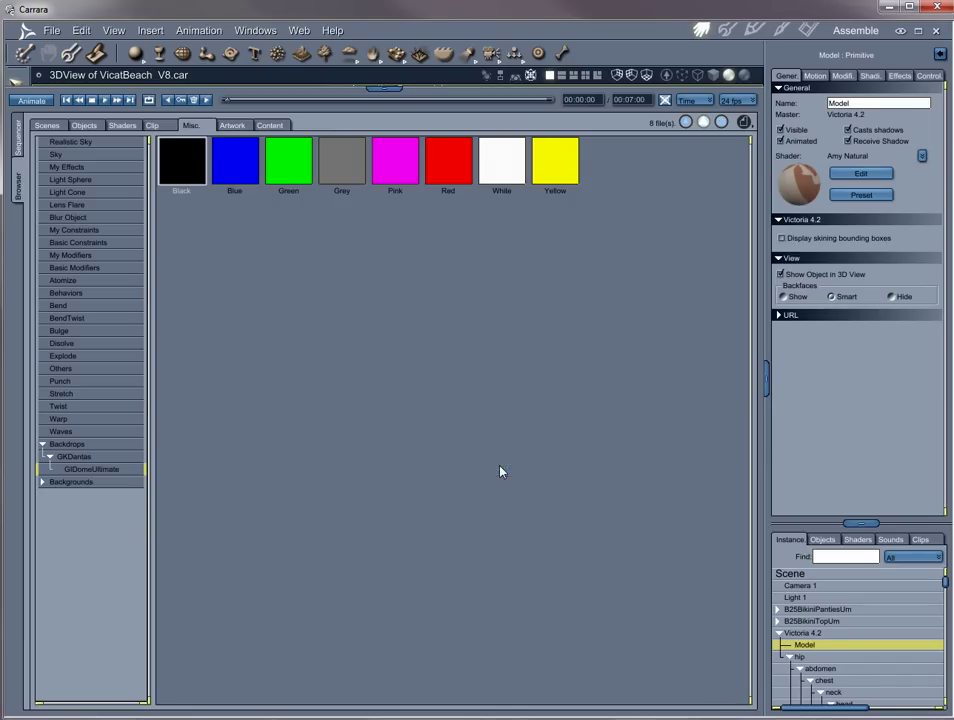
# - Expand the added Backgrounds folder down to its GIDomeUltimate presets and shrink the browser to uncover the 3D view
pyautogui.click(70, 483)
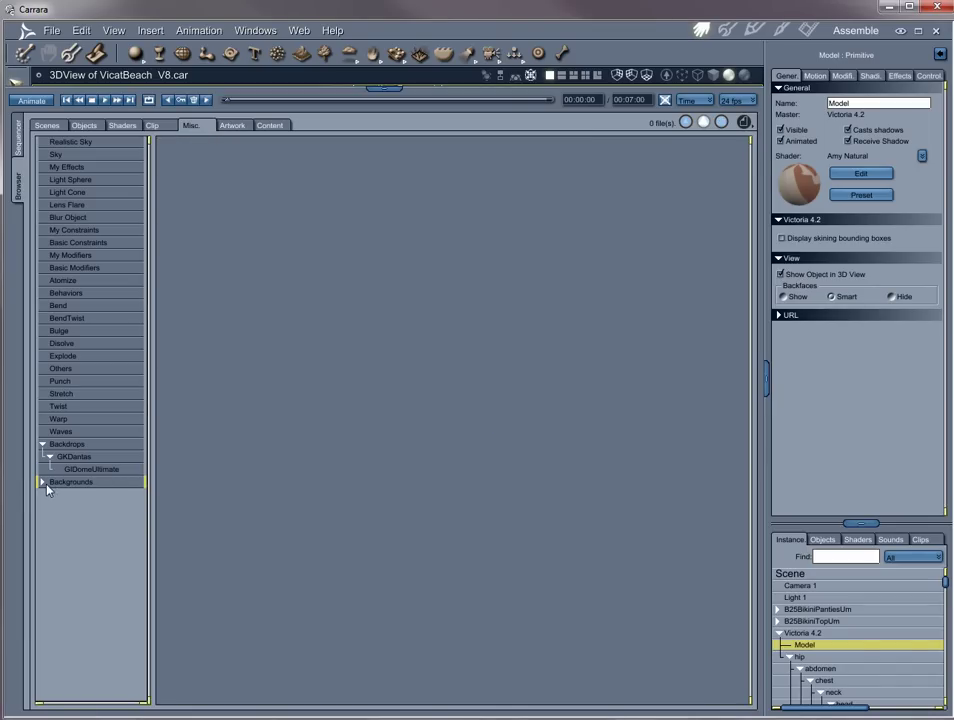
pyautogui.click(43, 482)
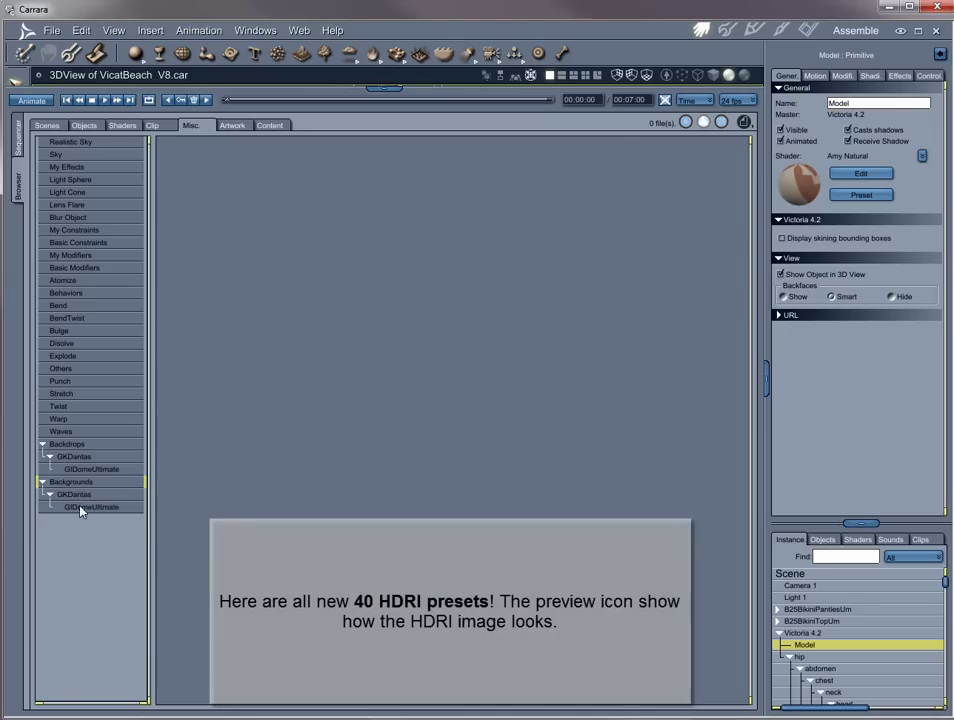
pyautogui.click(82, 508)
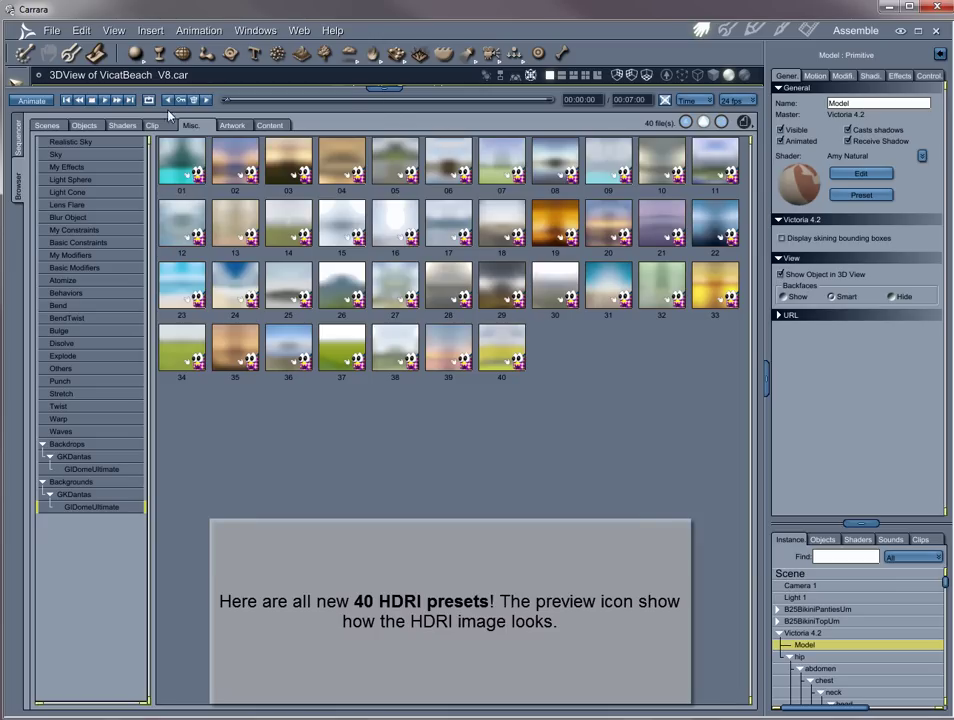
pyautogui.moveTo(389, 90); pyautogui.dragTo(380, 522)
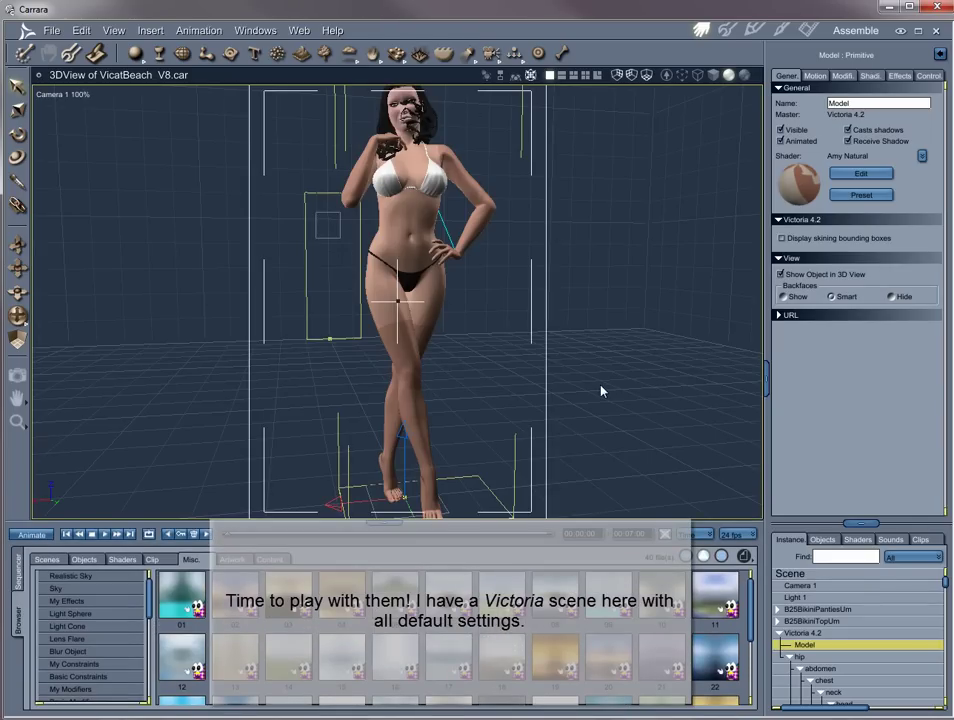
# - Check the existing Doc4.bmp render, return to the scene assembly and delete Light 1 from the scene
pyautogui.click(811, 30)
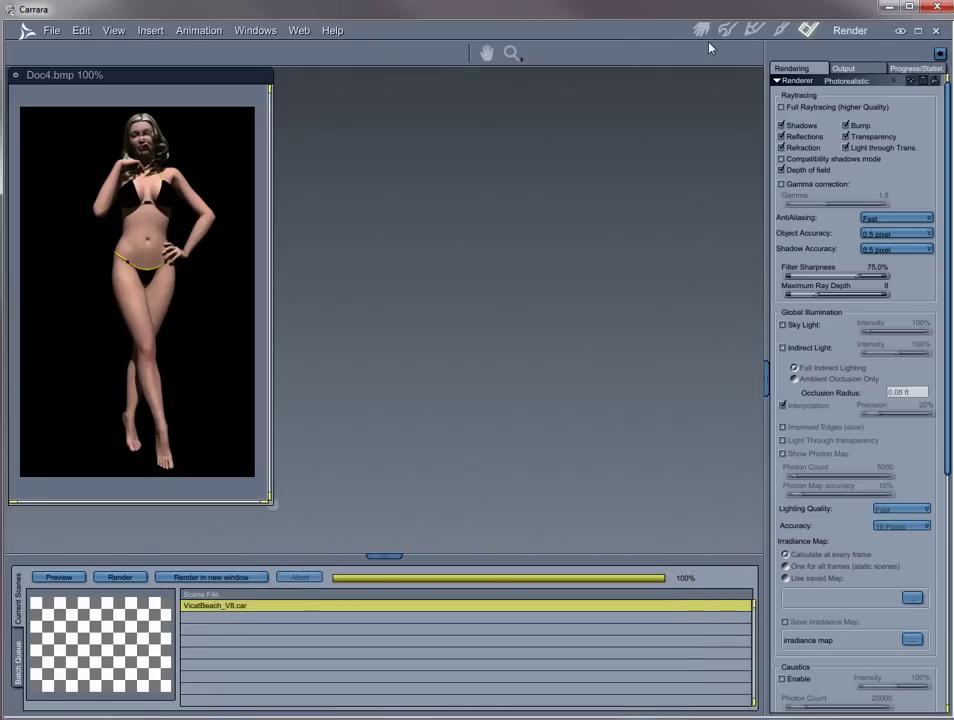
pyautogui.click(701, 31)
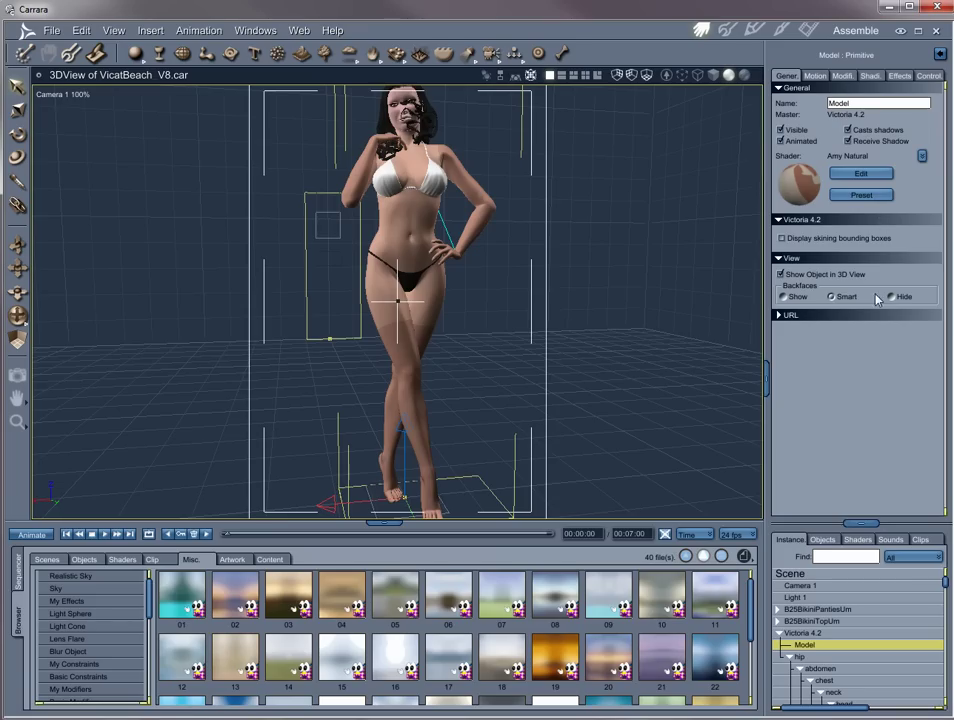
pyautogui.click(779, 633)
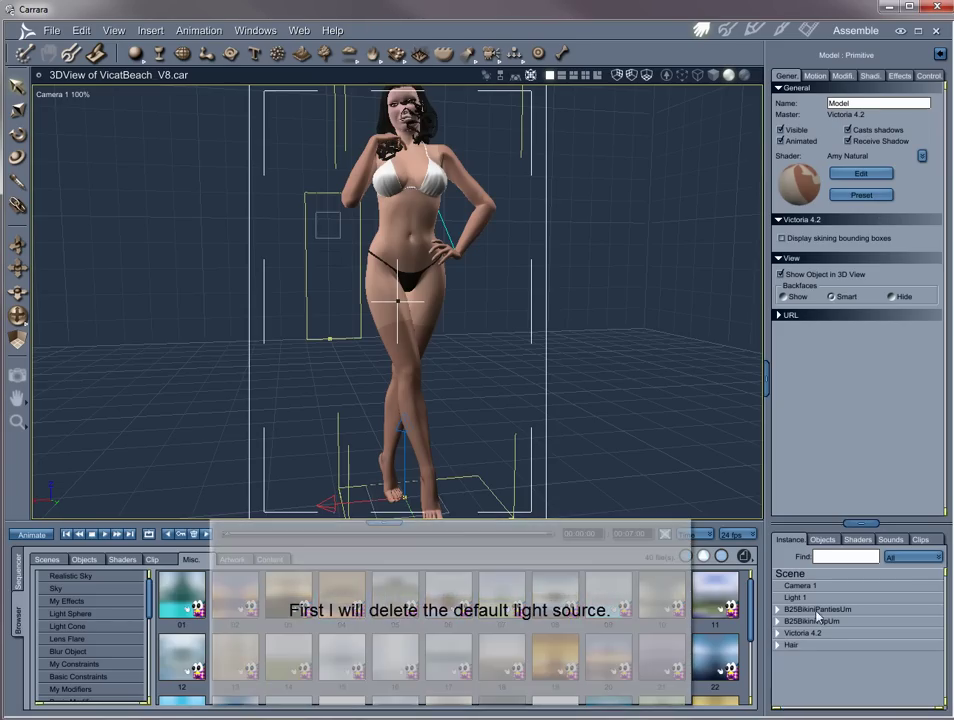
pyautogui.click(795, 597)
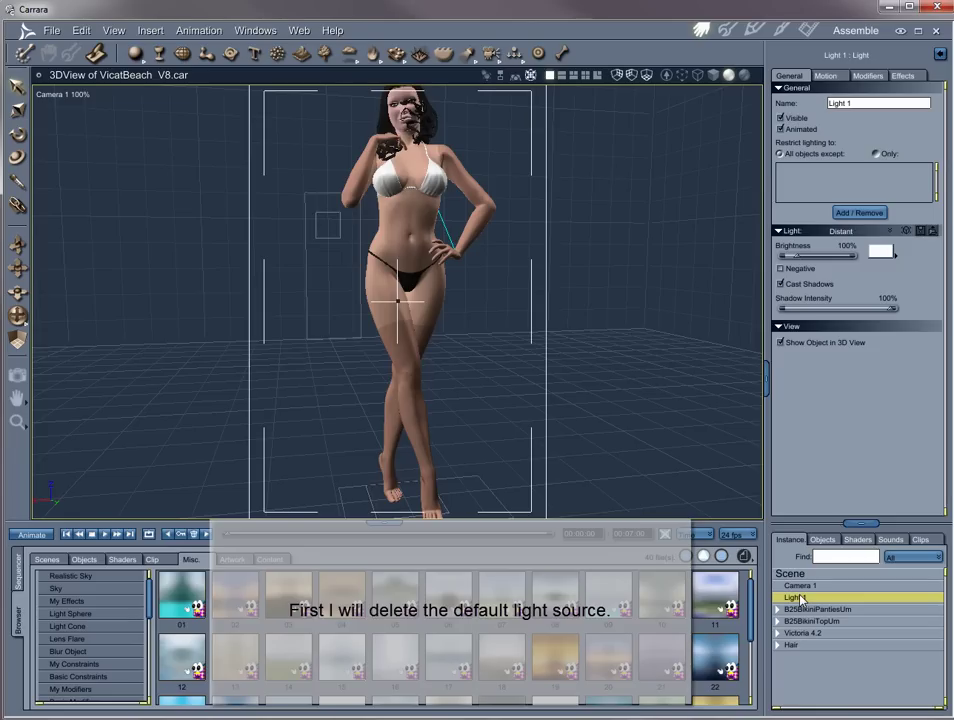
pyautogui.press('Delete')
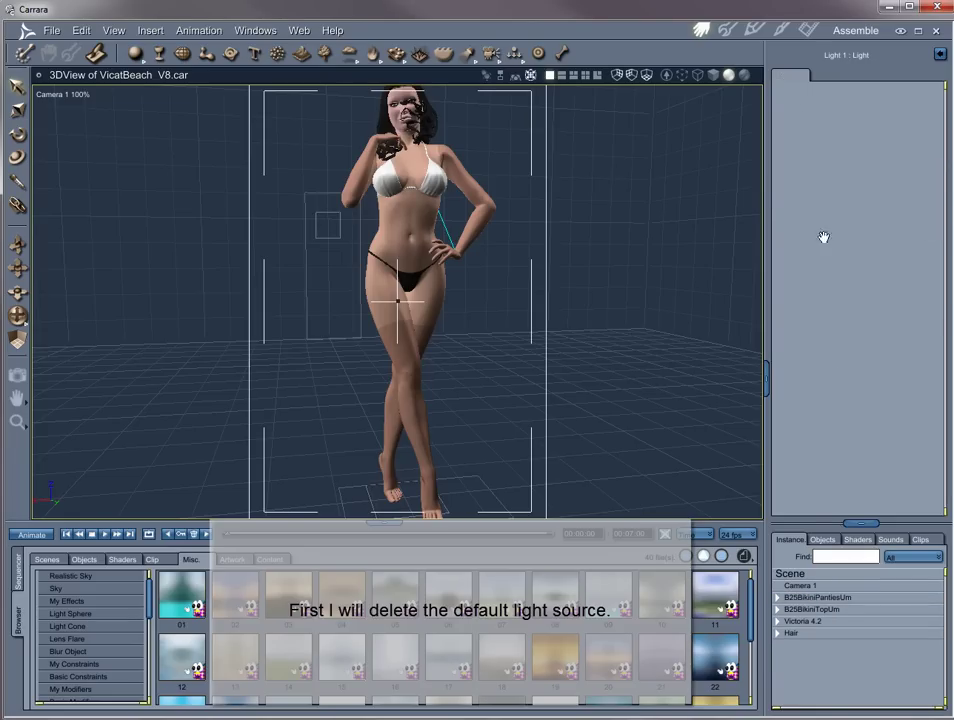
# - Set the Ambient brightness of the Scene to 0%
pyautogui.click(858, 571)
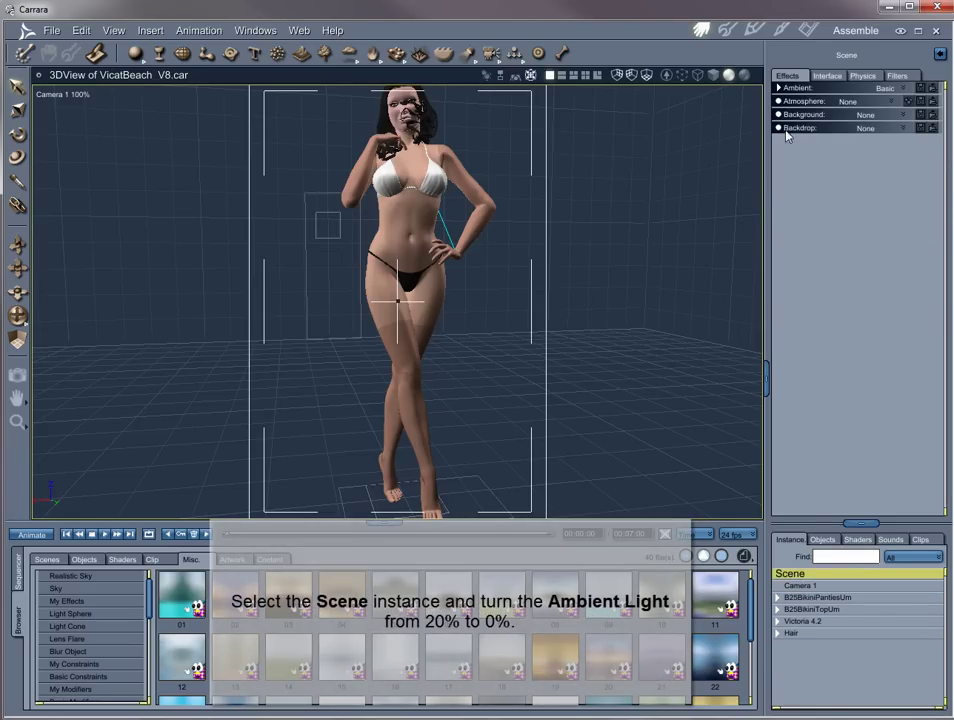
pyautogui.click(779, 89)
pyautogui.click(856, 103)
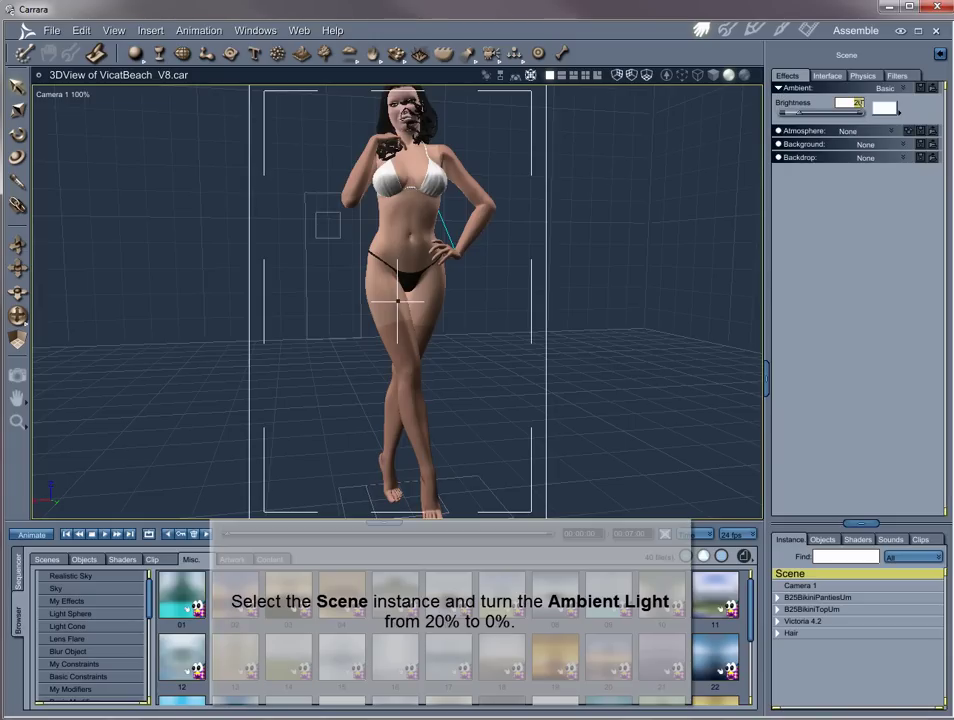
pyautogui.write('0')
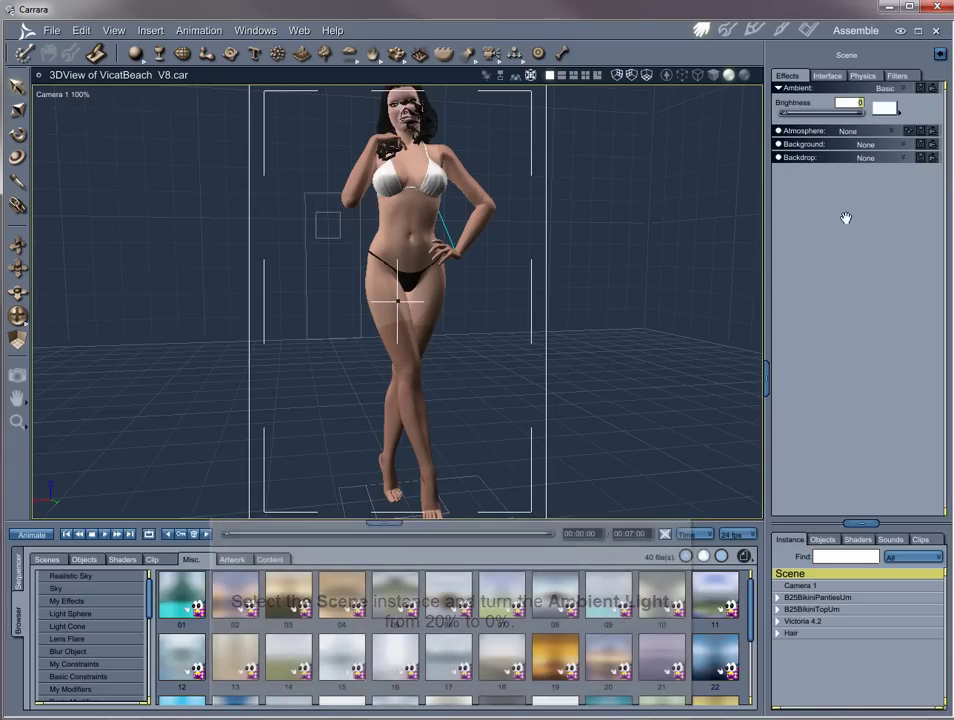
# - Test-render the unlit scene in a new window beside Doc4.bmp, and discard that render without saving it
pyautogui.click(809, 30)
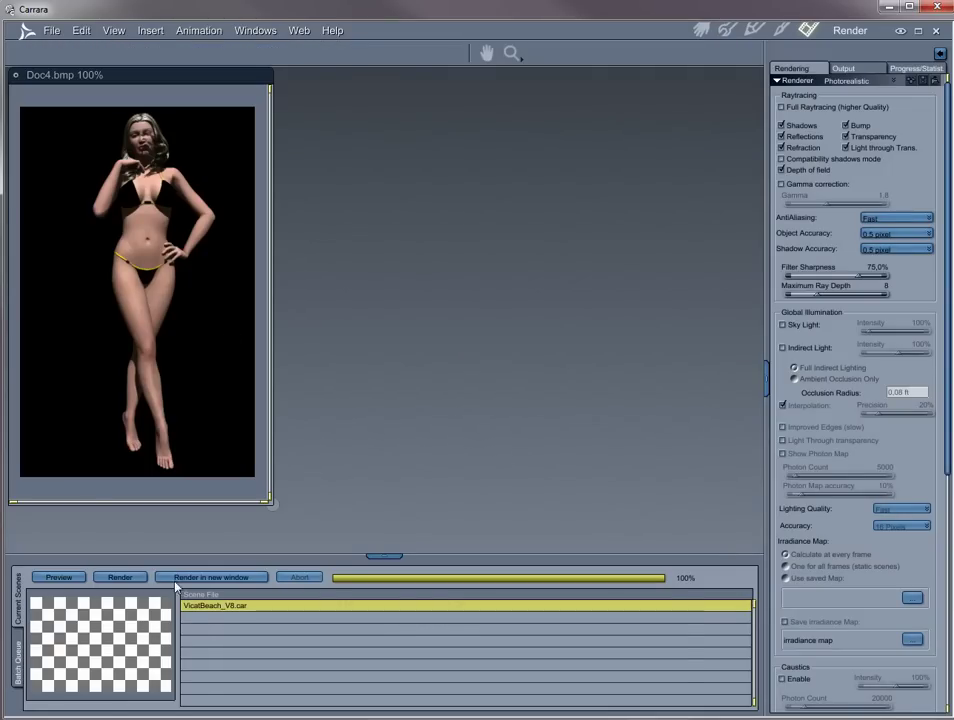
pyautogui.click(180, 578)
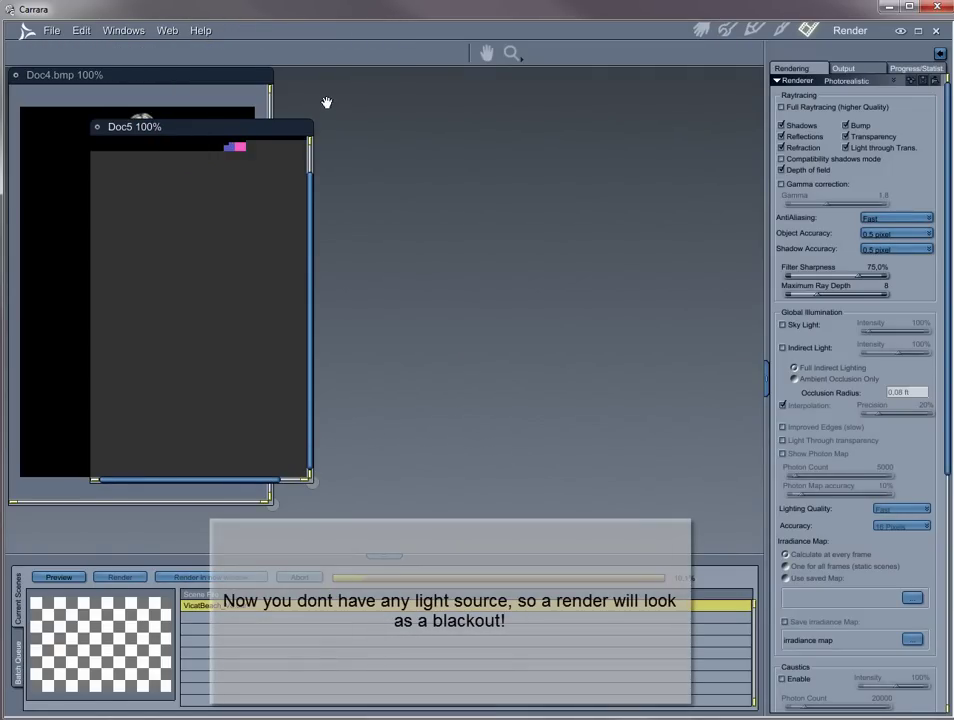
pyautogui.moveTo(244, 133); pyautogui.dragTo(430, 90)
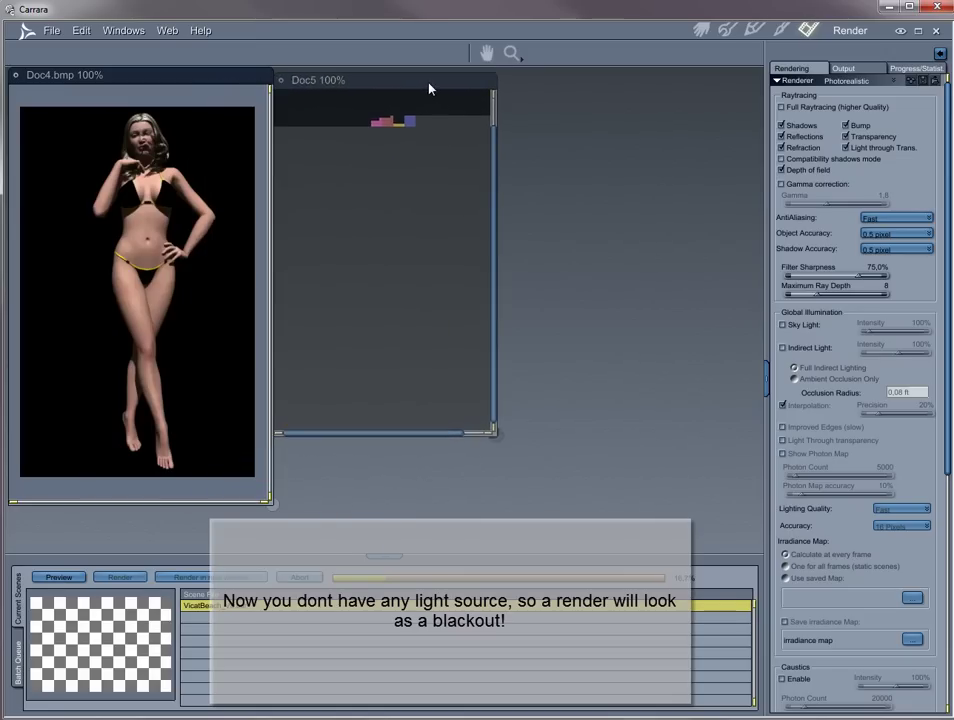
pyautogui.moveTo(494, 431); pyautogui.dragTo(504, 500)
pyautogui.moveTo(404, 82); pyautogui.dragTo(420, 82)
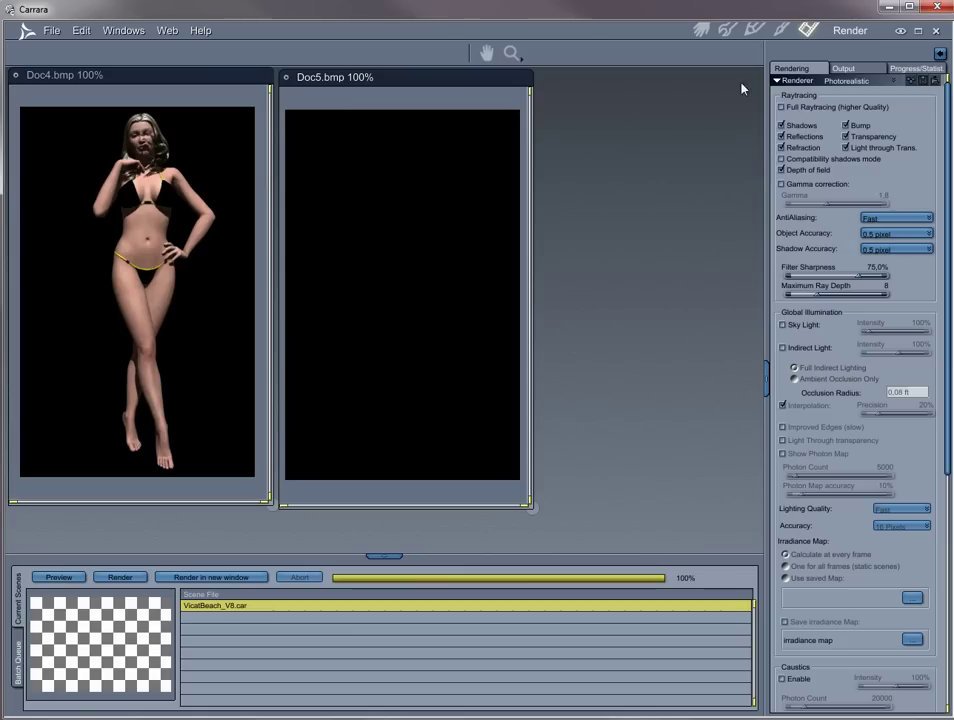
pyautogui.click(287, 78)
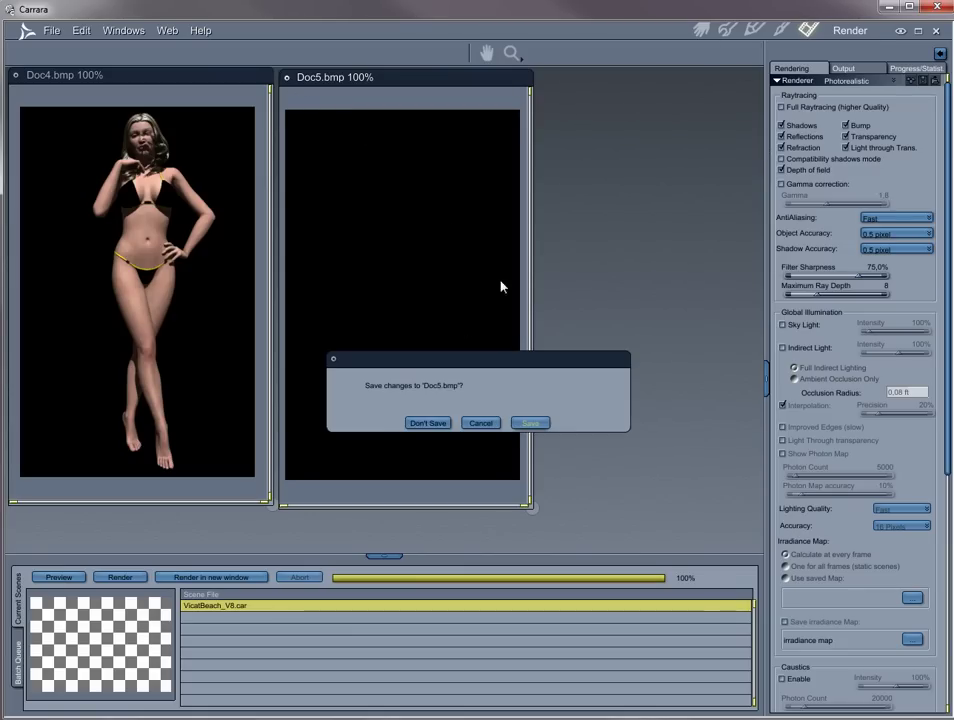
pyautogui.click(428, 423)
pyautogui.click(703, 30)
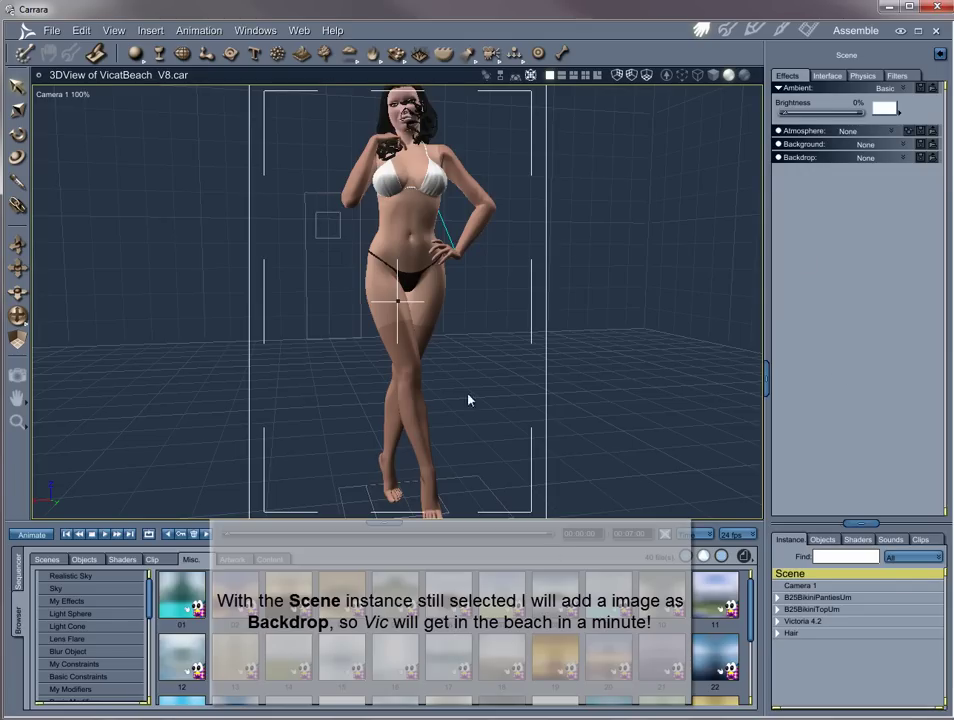
# - Set the scene's Backdrop to Map and load Beach1.jpg from the desktop's Daz3D folder as a JPEG
pyautogui.click(864, 158)
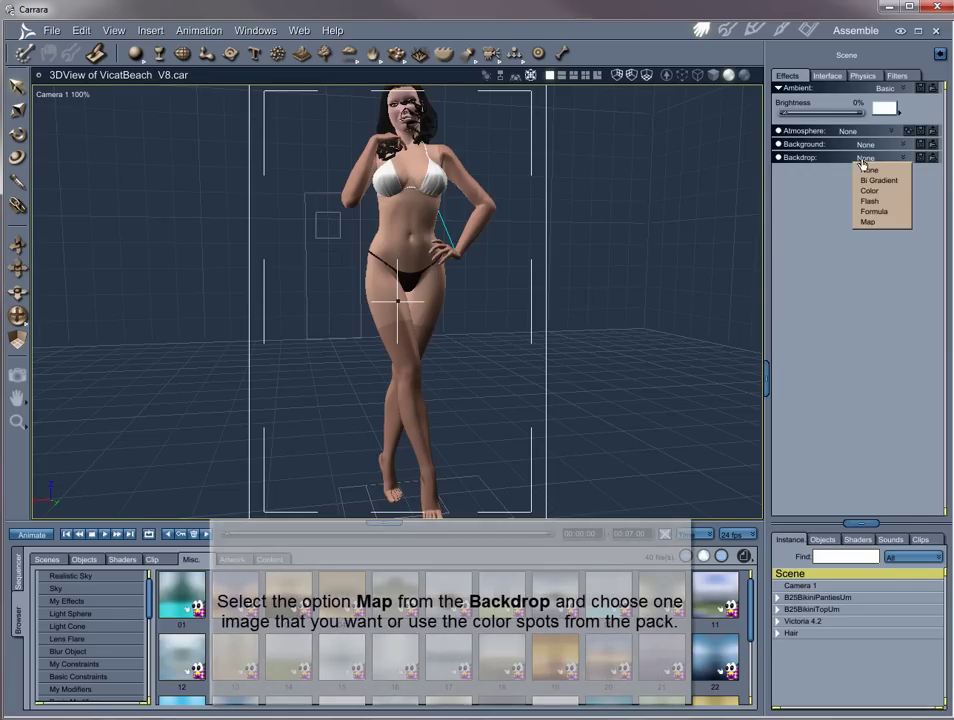
pyautogui.click(867, 222)
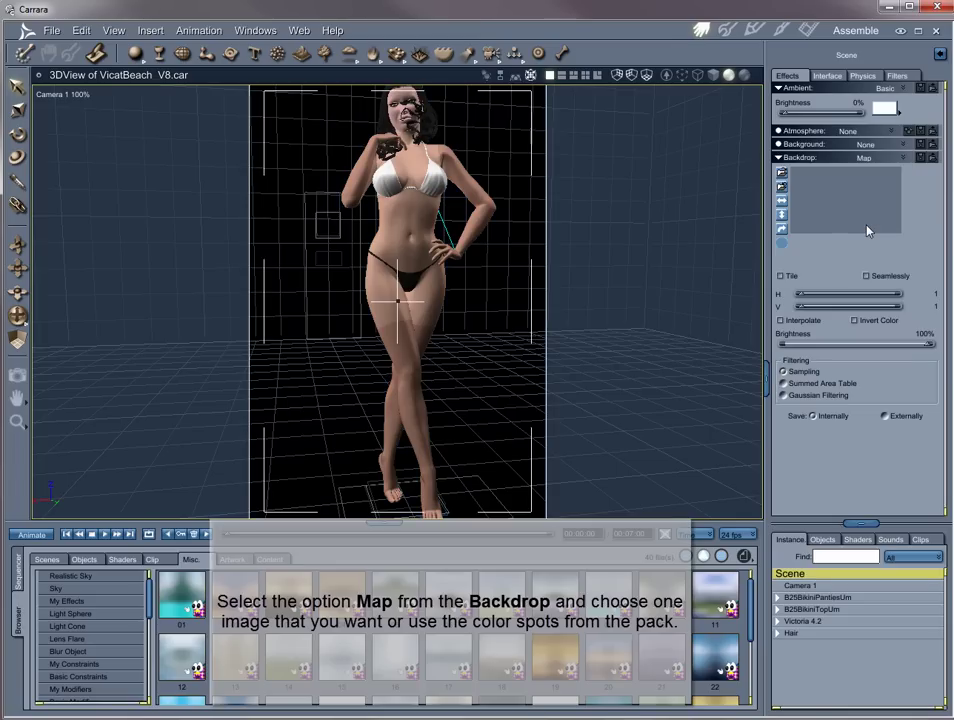
pyautogui.click(783, 174)
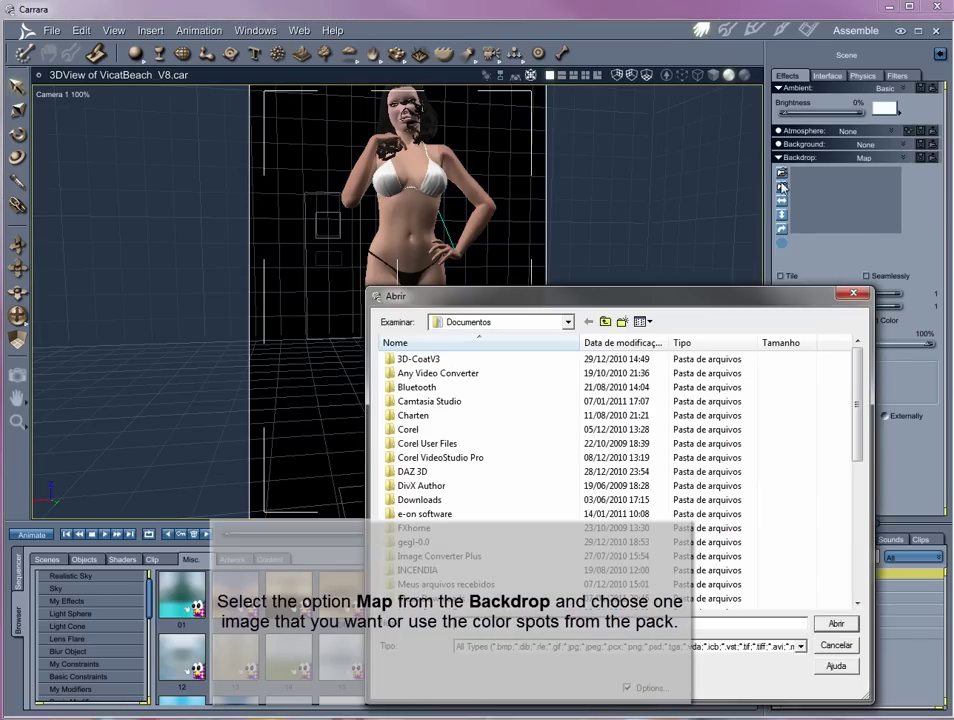
pyautogui.click(568, 322)
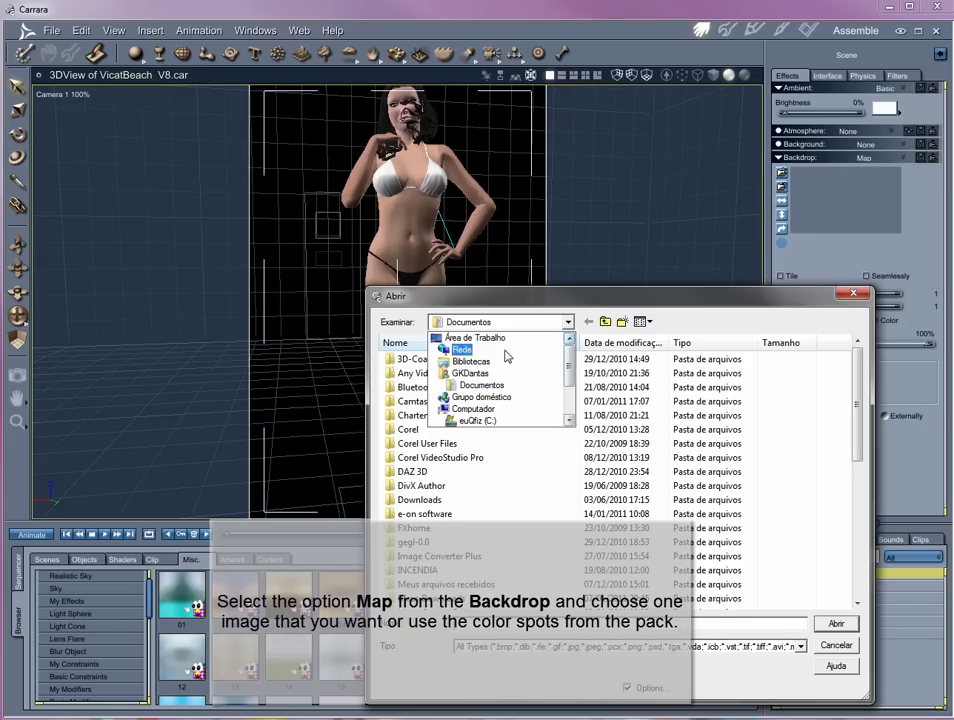
pyautogui.click(503, 341)
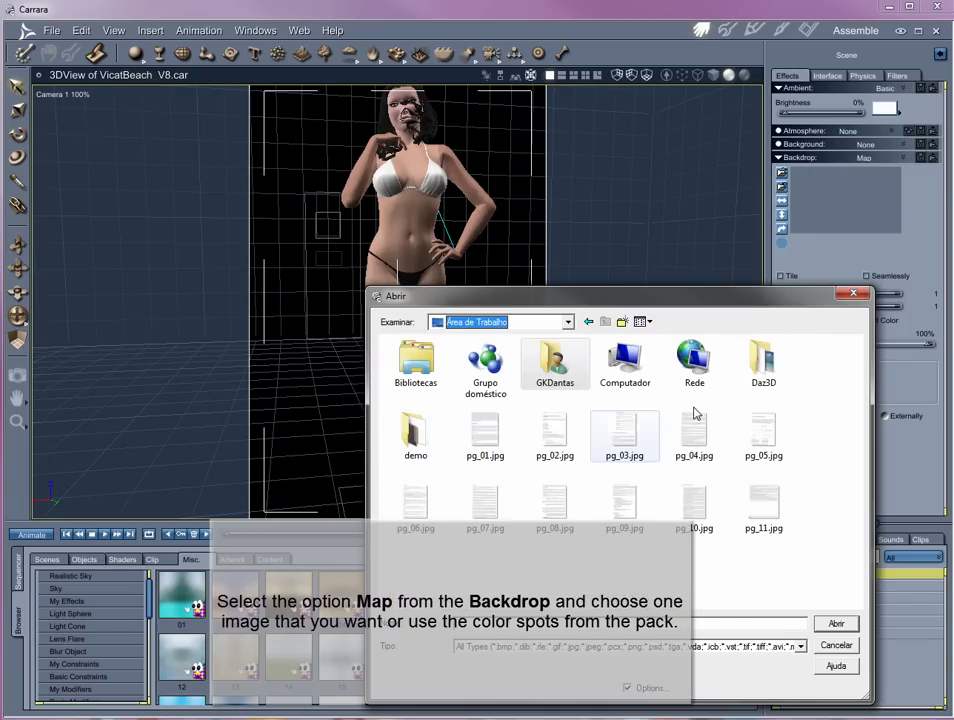
pyautogui.doubleClick(764, 360)
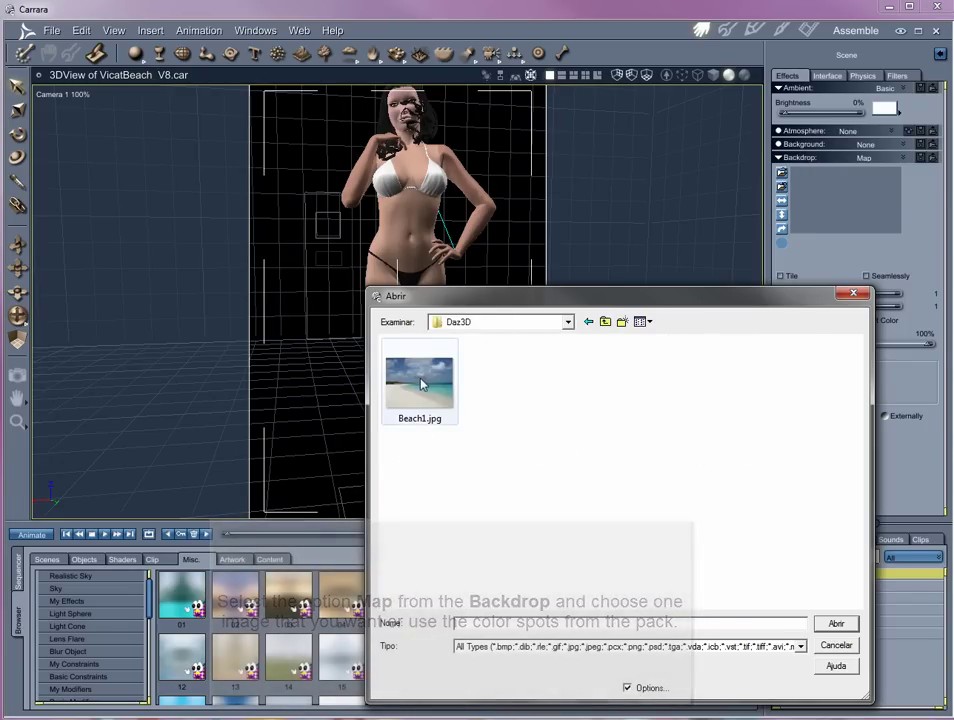
pyautogui.doubleClick(418, 390)
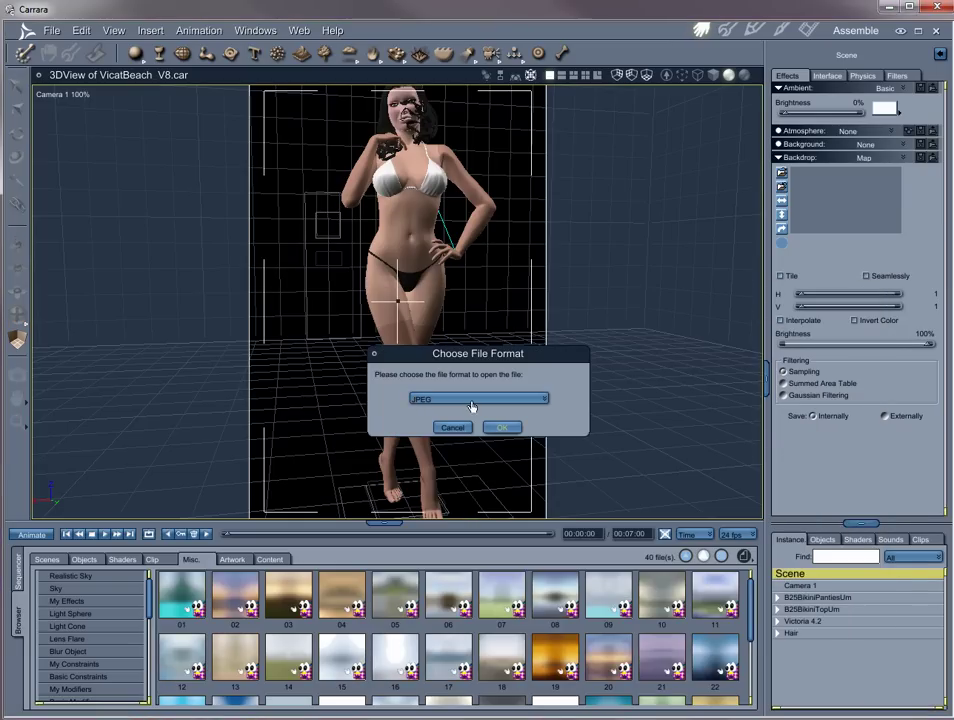
pyautogui.click(501, 428)
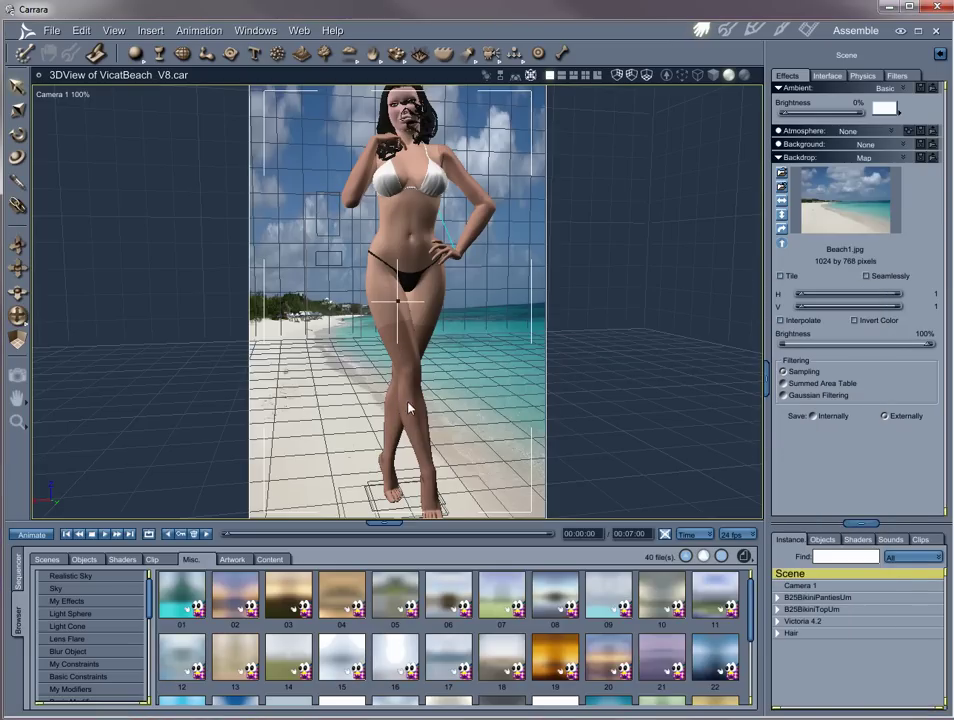
# - Render the scene with the beach backdrop in a new window, placed beside Doc4.bmp and enlarged to show the full image
pyautogui.click(808, 30)
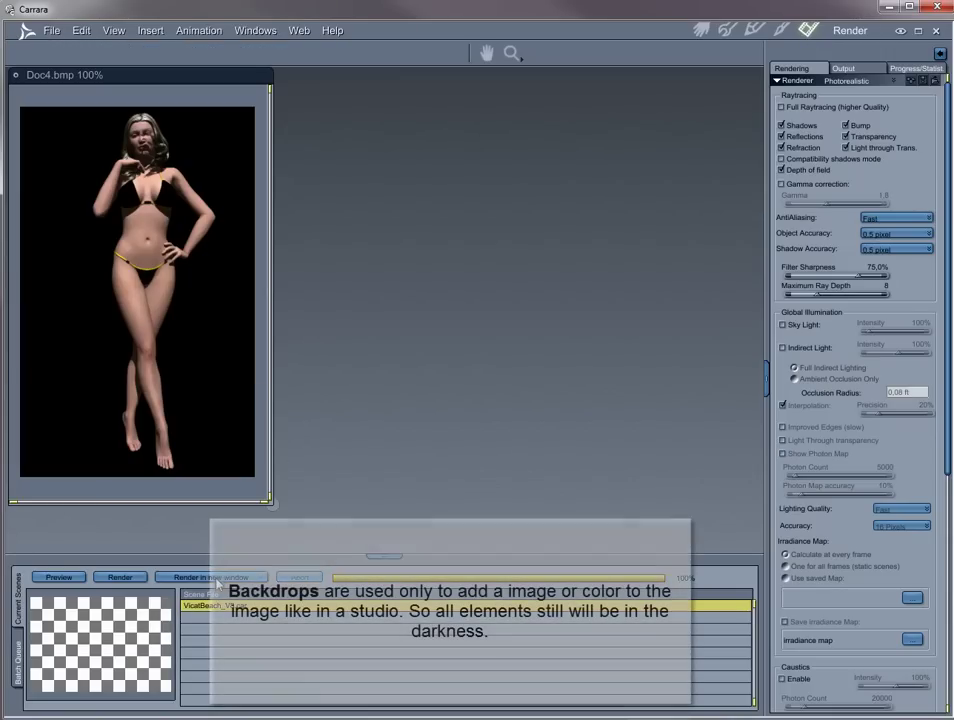
pyautogui.click(212, 578)
pyautogui.moveTo(230, 133); pyautogui.dragTo(410, 84)
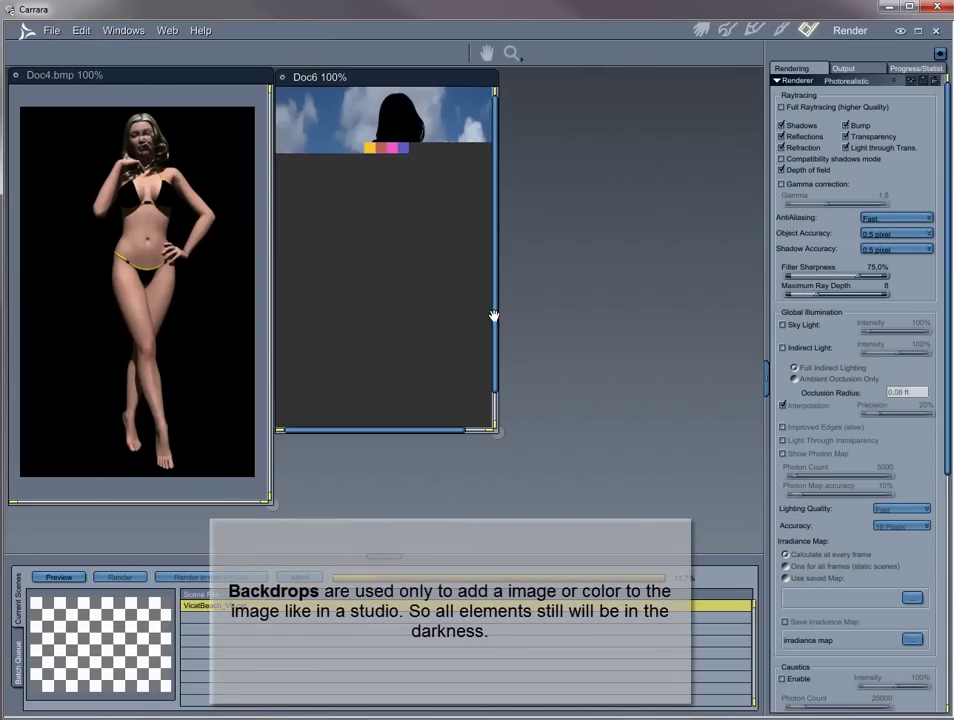
pyautogui.moveTo(499, 432); pyautogui.dragTo(533, 505)
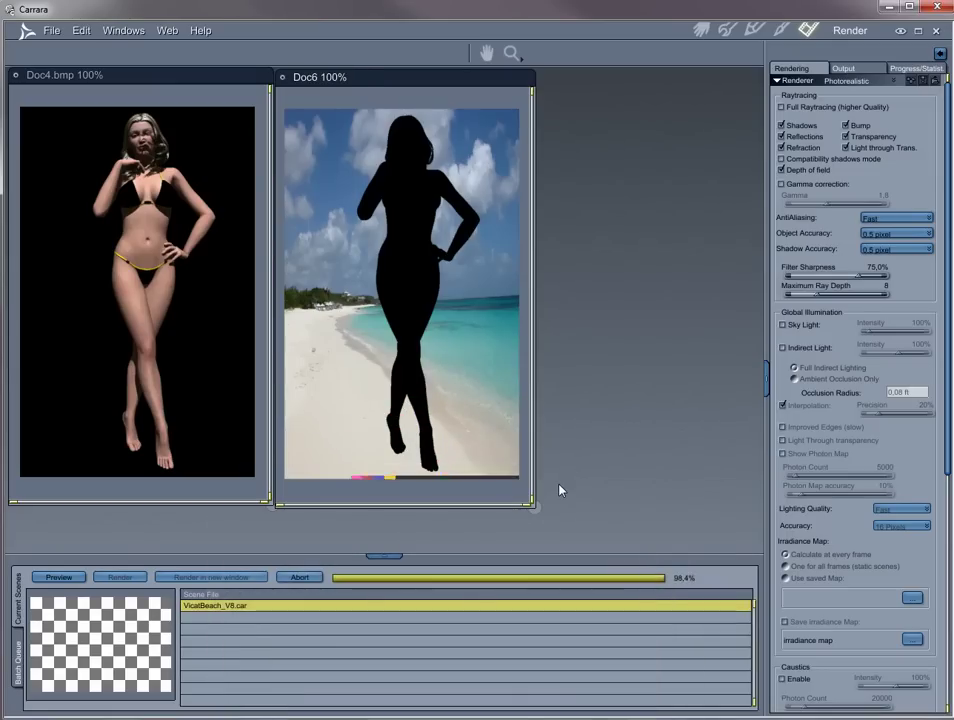
# - Return to the scene assembly and apply the GIDomeUltimate HDRI preset 31 as the scene's Background
pyautogui.click(700, 32)
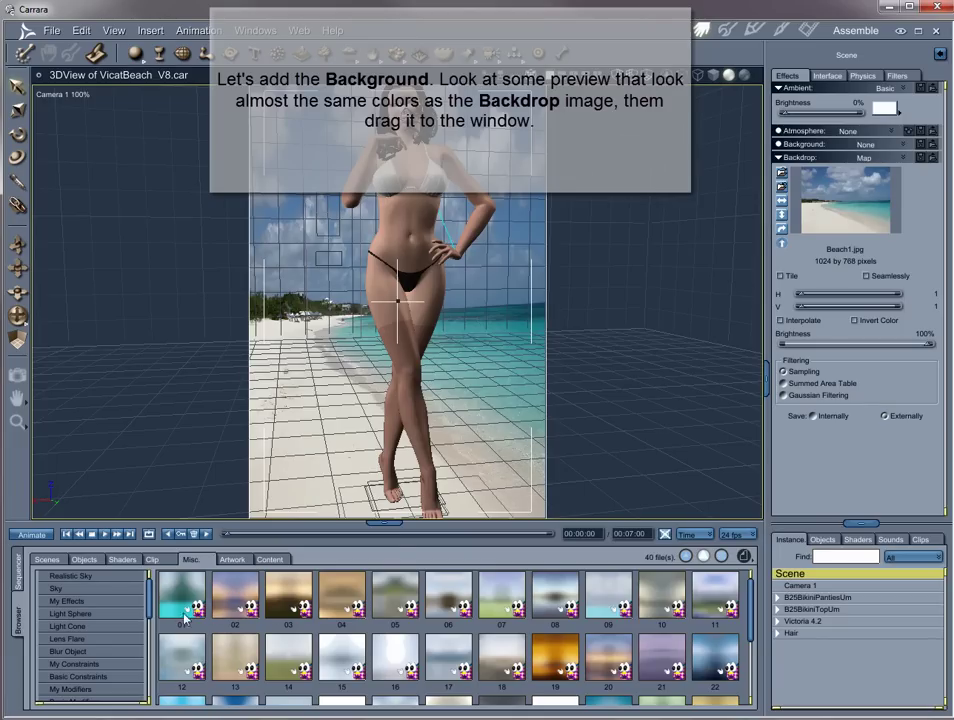
pyautogui.scroll(-1, 664, 630)
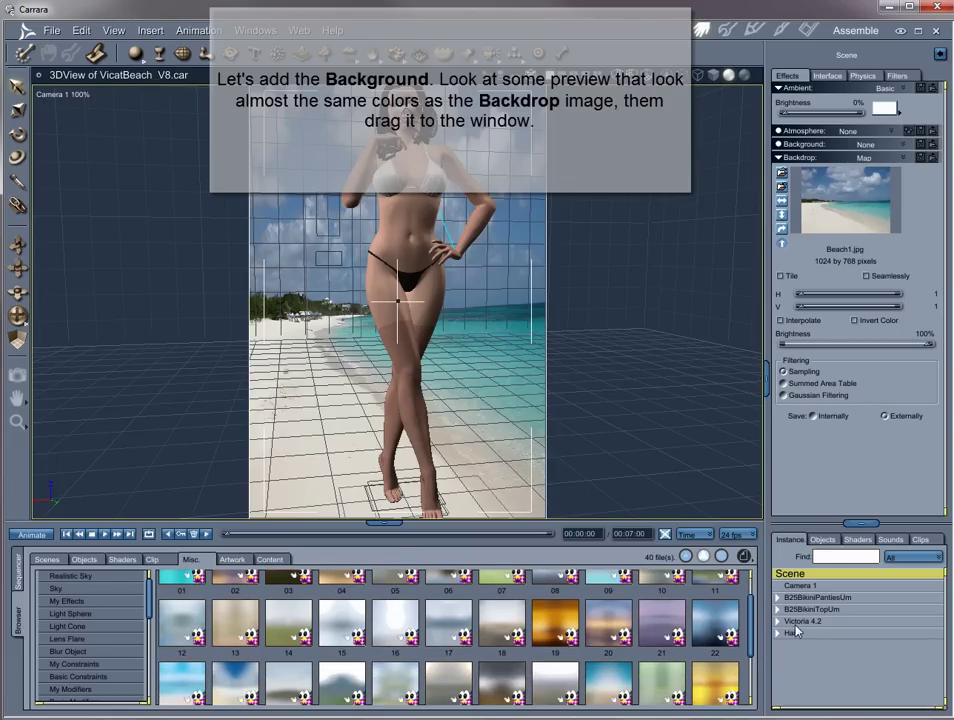
pyautogui.scroll(1, 752, 608)
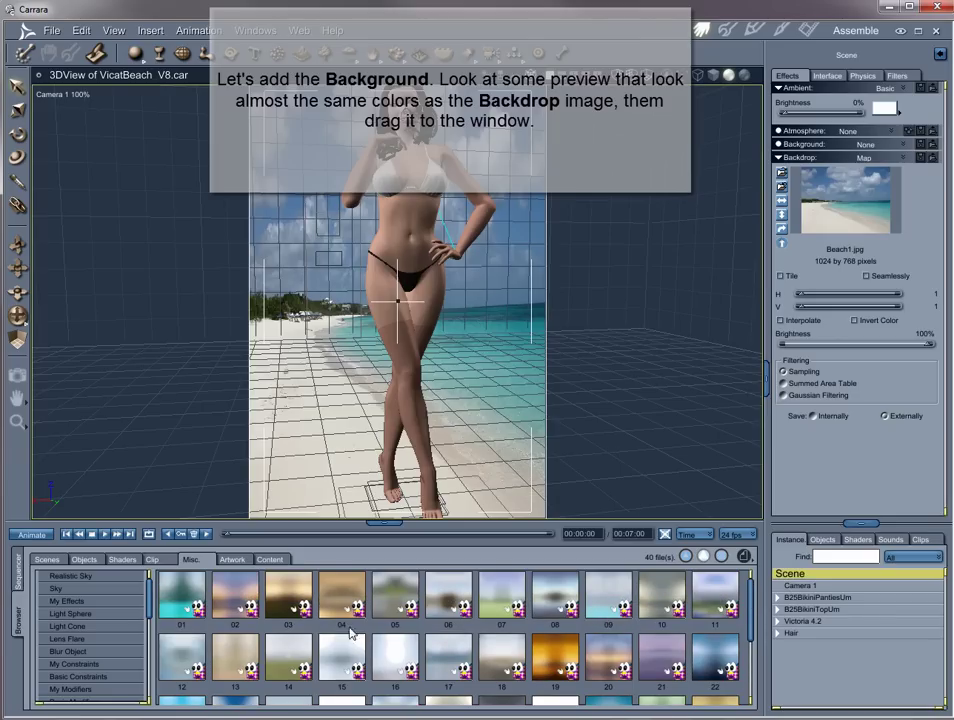
pyautogui.scroll(-3, 294, 660)
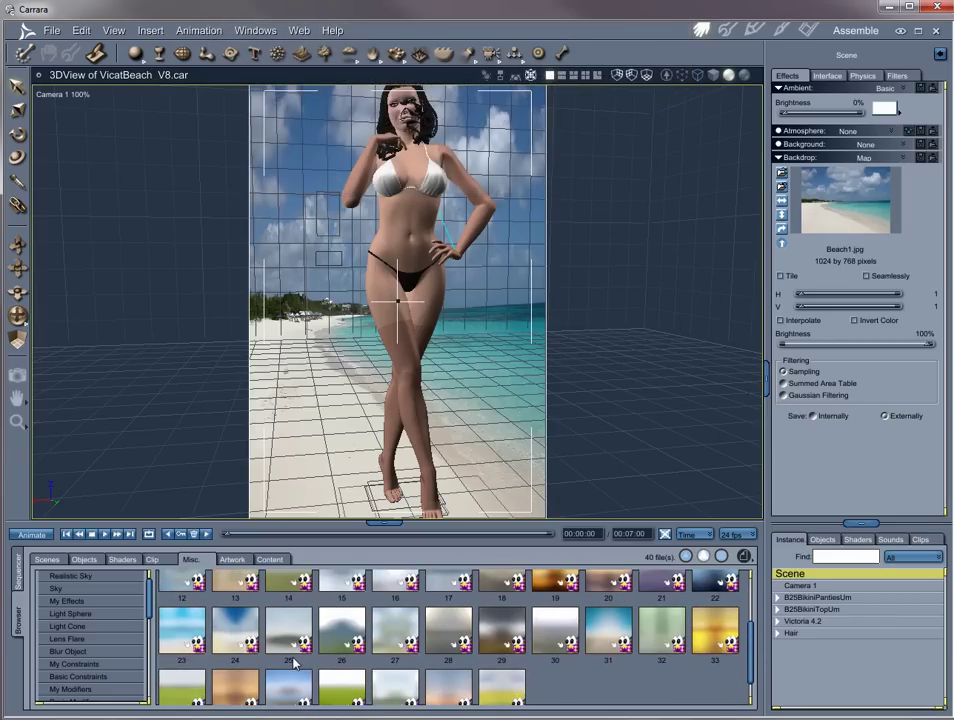
pyautogui.scroll(-2, 290, 662)
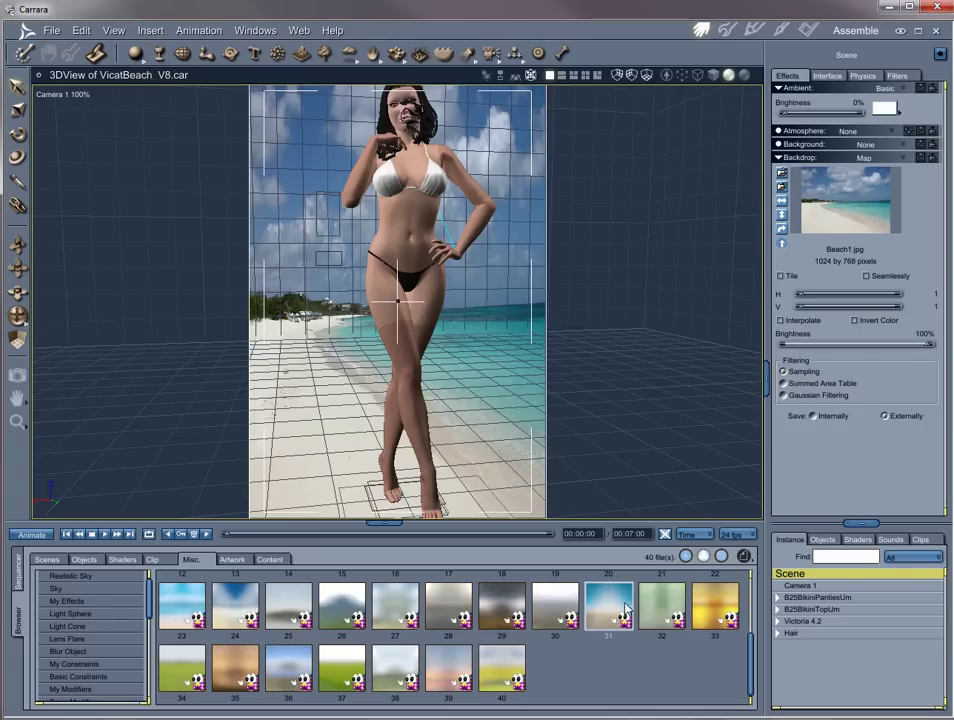
pyautogui.moveTo(610, 615); pyautogui.dragTo(868, 147)
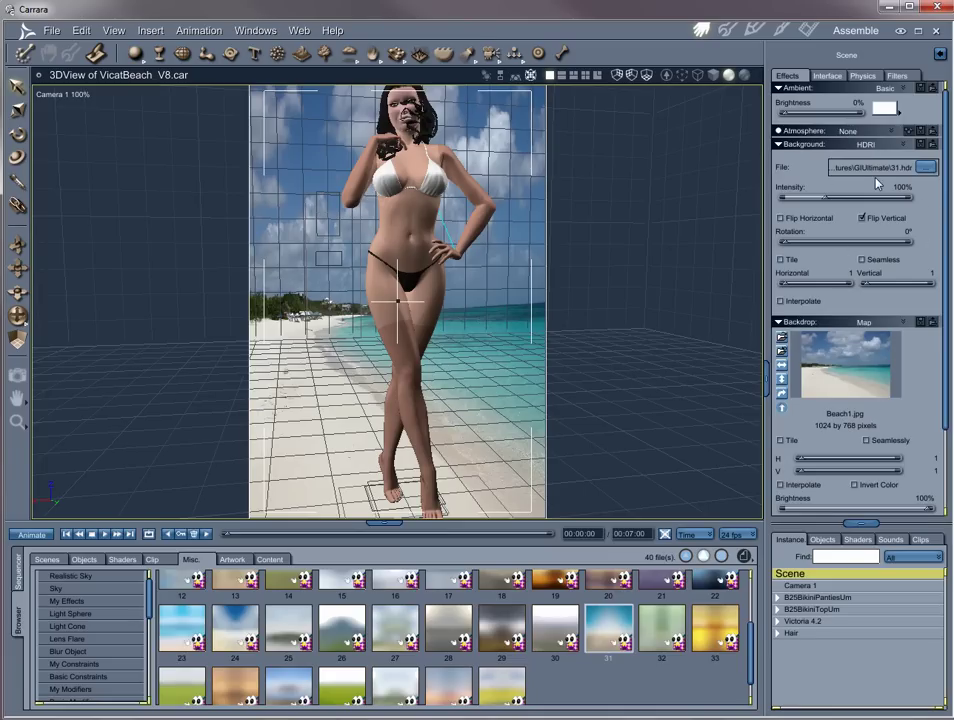
# - Switch to the Render room and close the Doc6.bmp beach render without saving it
pyautogui.click(808, 30)
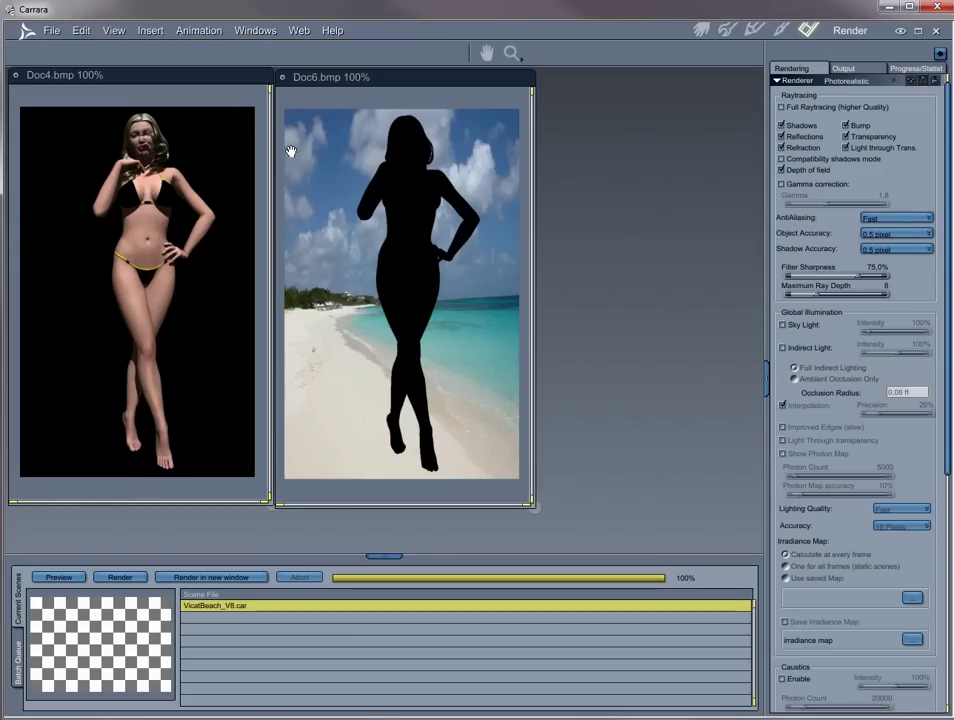
pyautogui.click(283, 78)
pyautogui.click(429, 423)
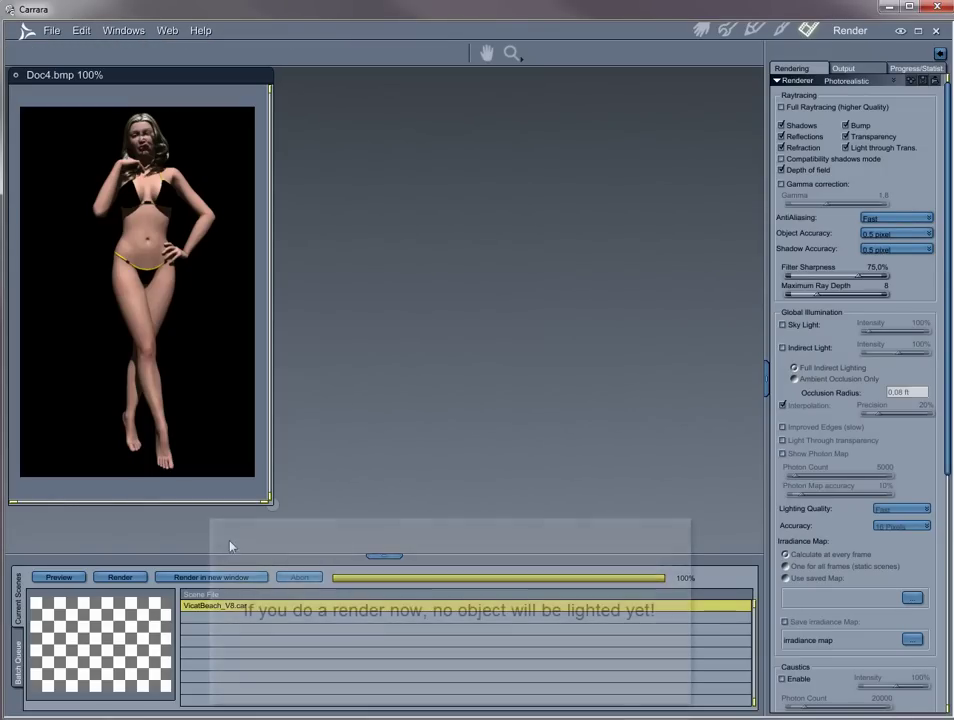
# - Test-render the scene with the HDRI background in a new window beside Doc4.bmp, and discard that render without saving it
pyautogui.click(219, 577)
pyautogui.moveTo(240, 133); pyautogui.dragTo(406, 89)
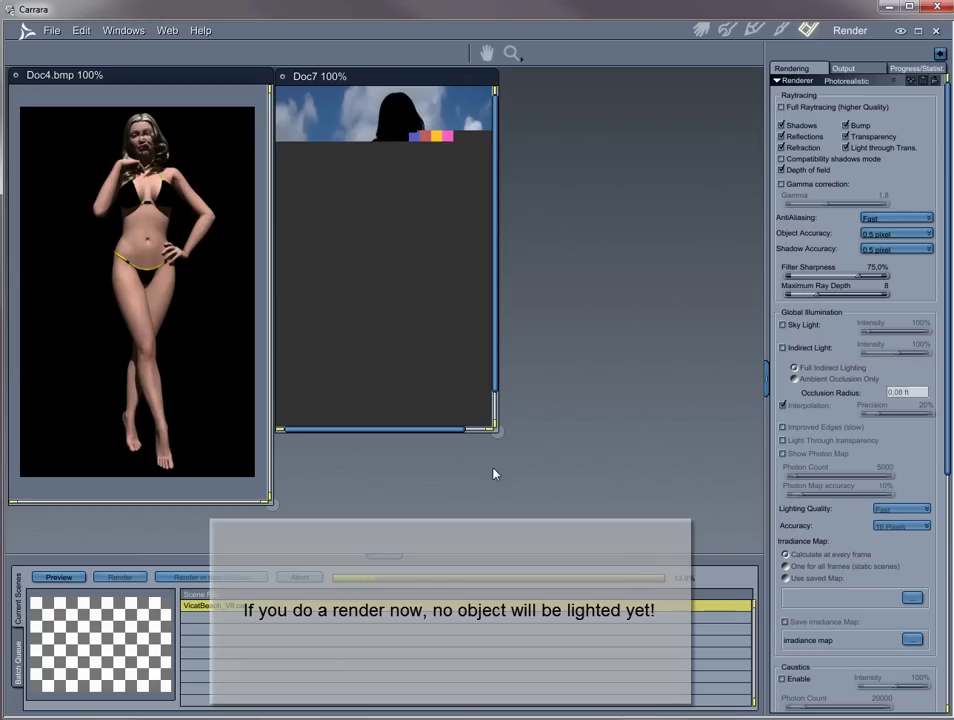
pyautogui.moveTo(497, 431); pyautogui.dragTo(530, 511)
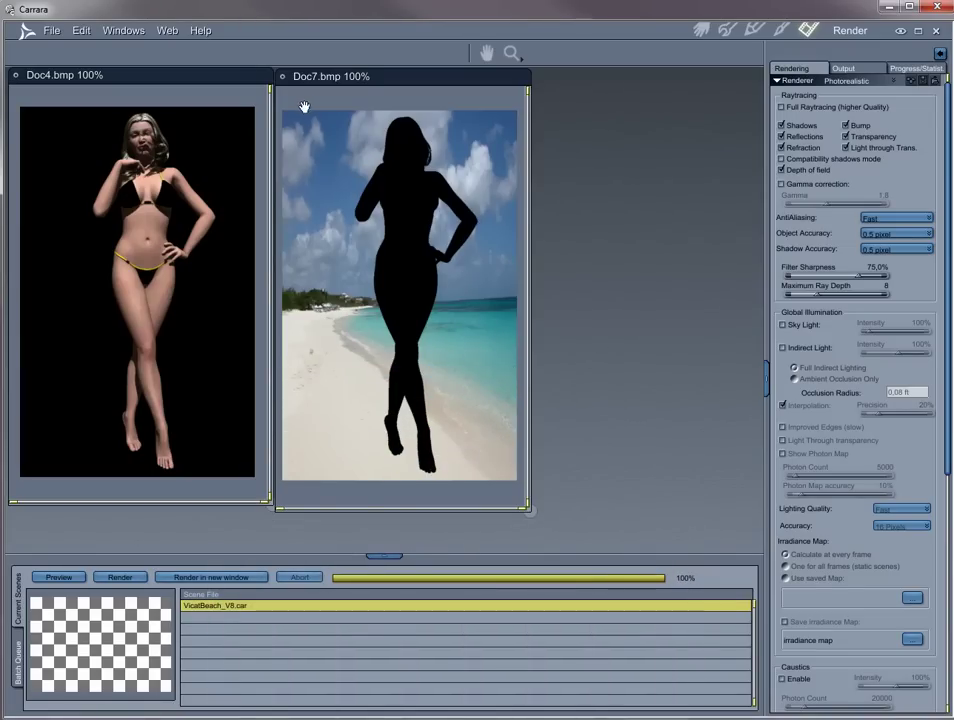
pyautogui.click(283, 76)
pyautogui.click(428, 423)
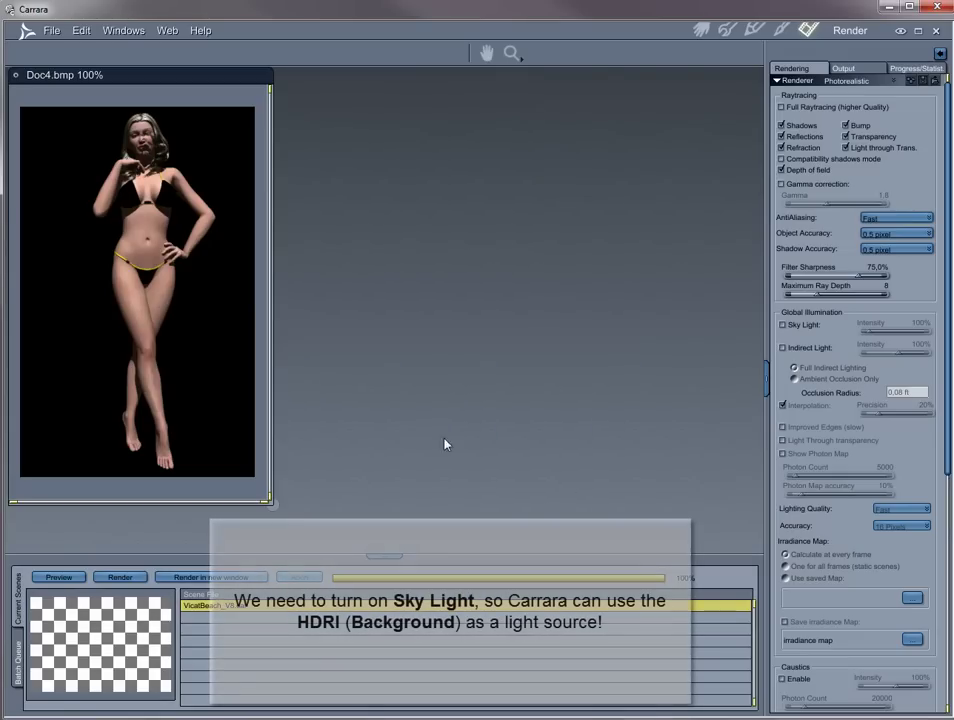
# - Enable Sky Light with Interpolation turned off, and render the scene in a new, enlarged window beside Doc4.bmp
pyautogui.click(783, 325)
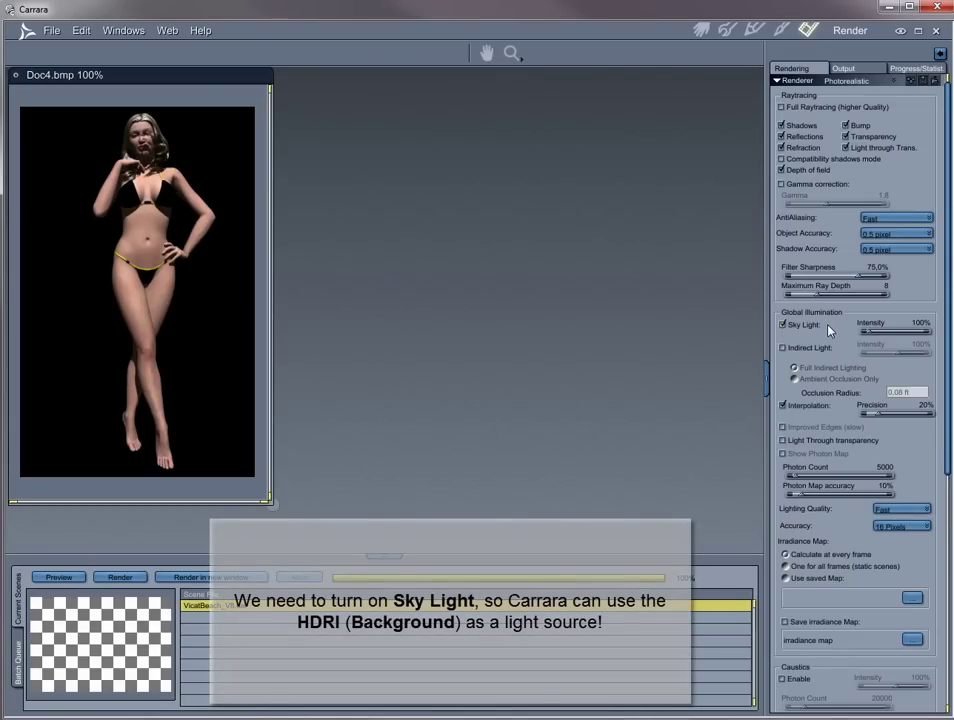
pyautogui.click(784, 406)
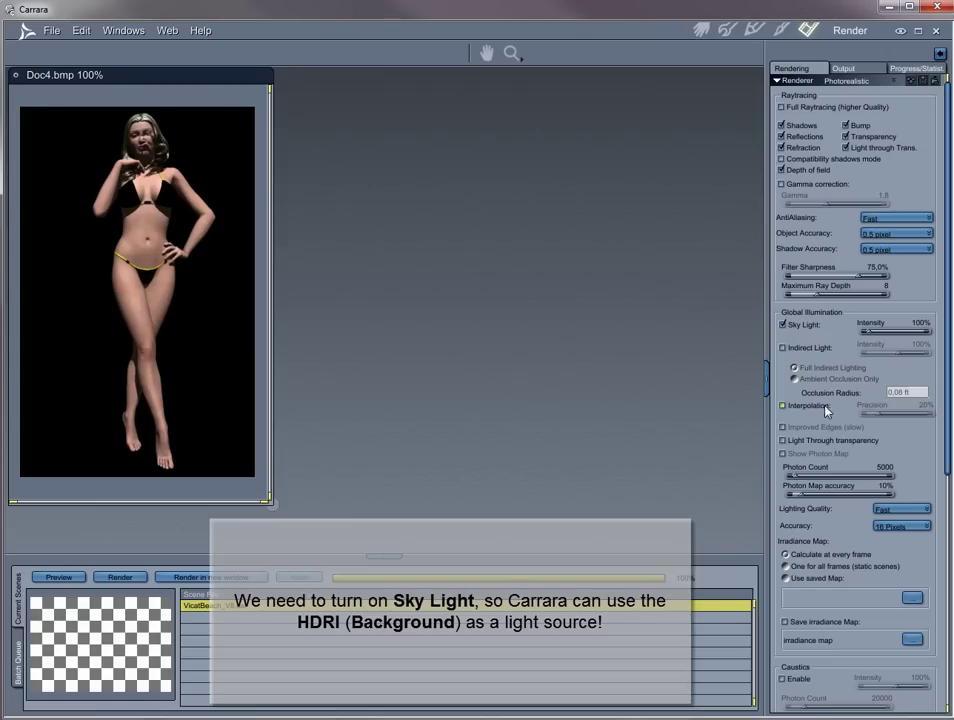
pyautogui.click(210, 578)
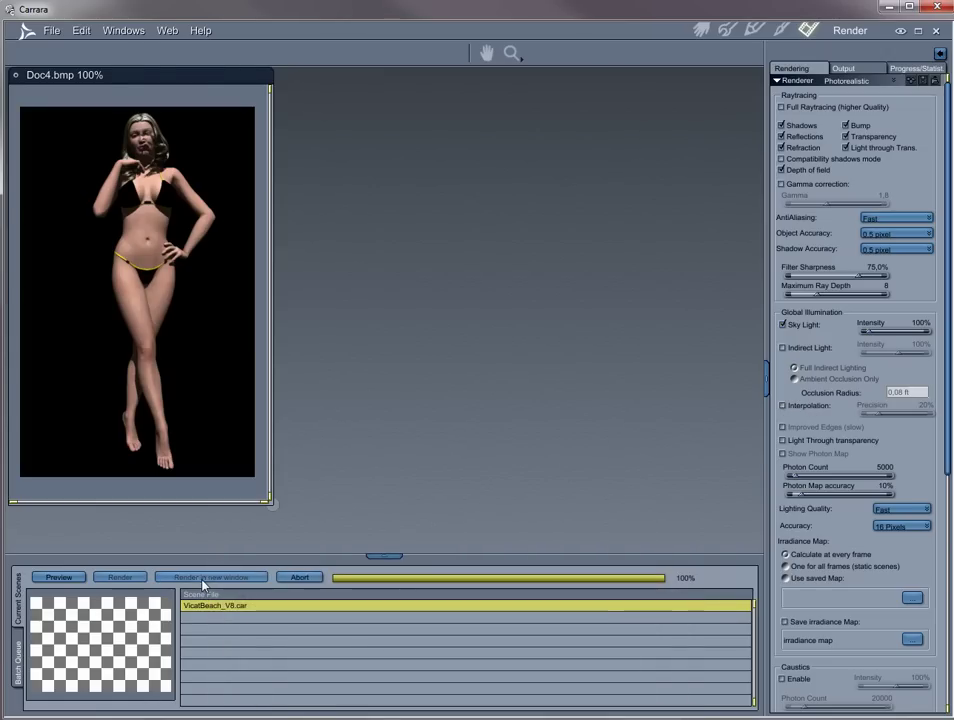
pyautogui.moveTo(262, 131); pyautogui.dragTo(424, 86)
pyautogui.moveTo(494, 433); pyautogui.dragTo(541, 508)
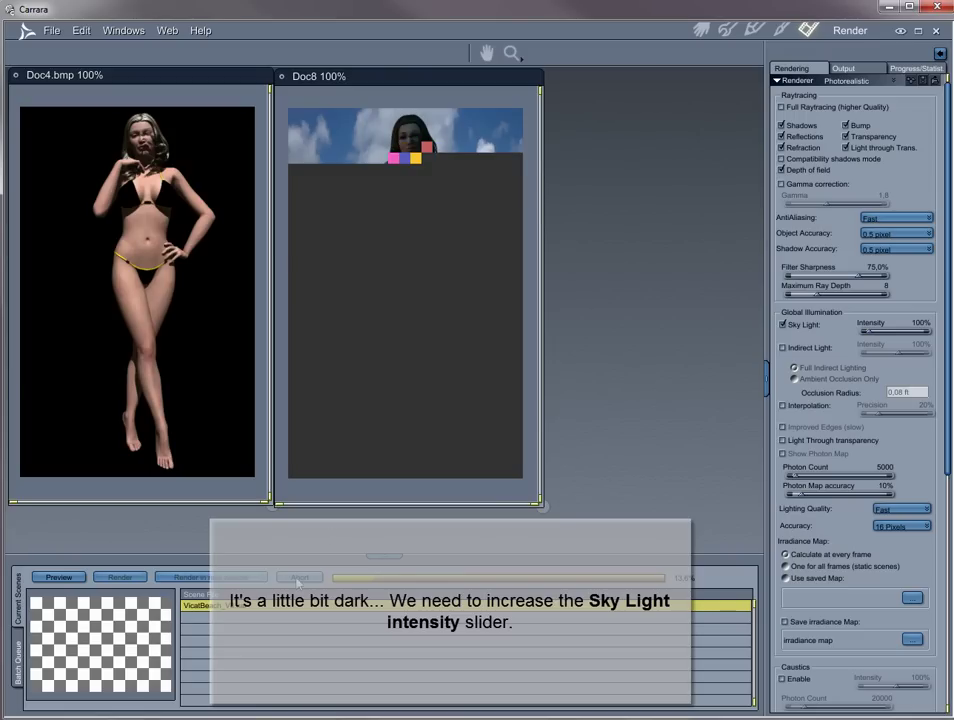
# - Set the Sky Light intensity to 200% and render the scene in another new window, enlarged and placed over the right part of Doc8
pyautogui.click(918, 325)
pyautogui.moveTo(912, 323); pyautogui.dragTo(938, 327)
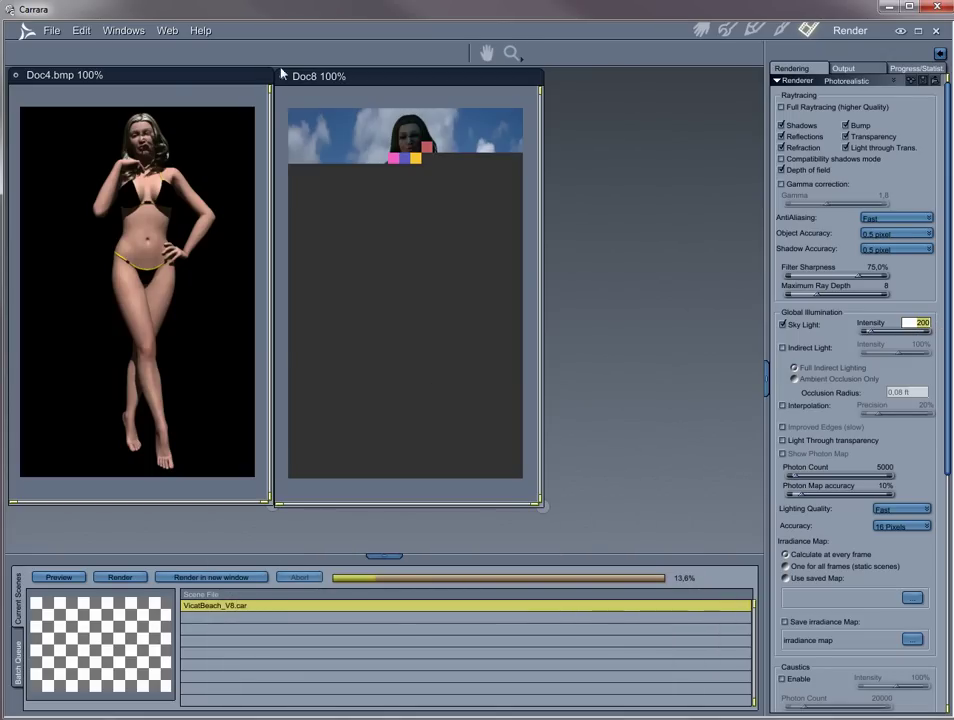
pyautogui.click(183, 578)
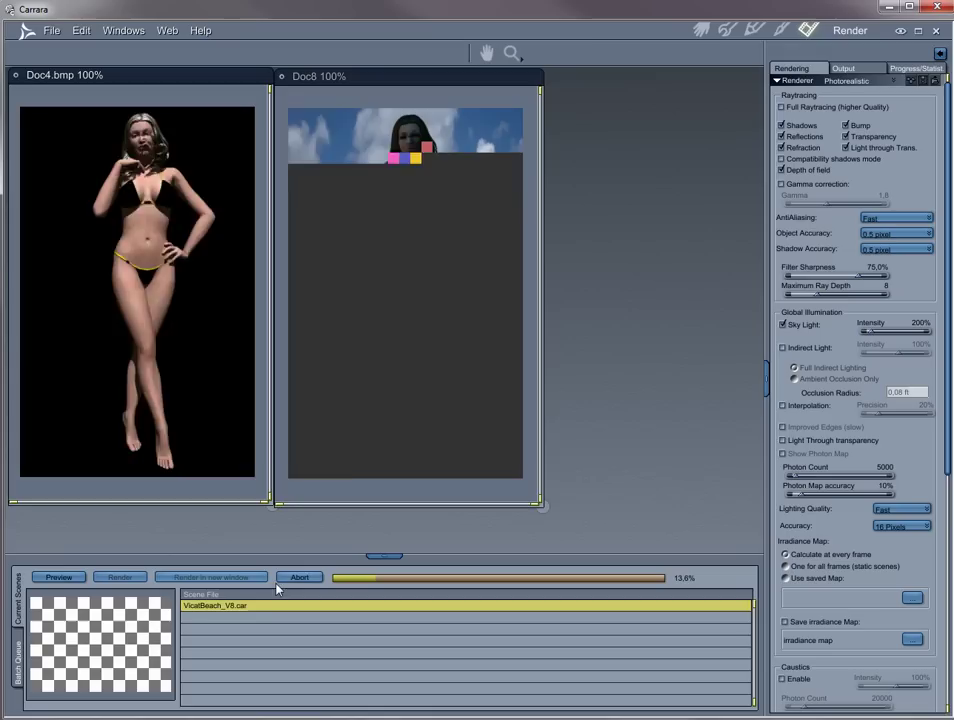
pyautogui.moveTo(252, 133); pyautogui.dragTo(602, 89)
pyautogui.moveTo(681, 438); pyautogui.dragTo(756, 514)
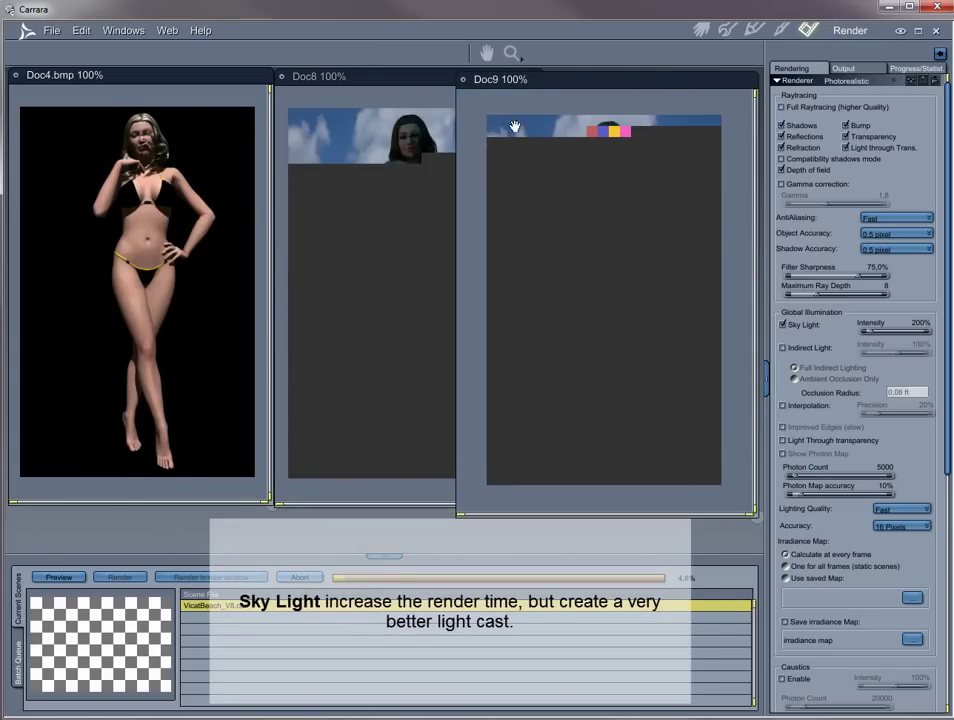